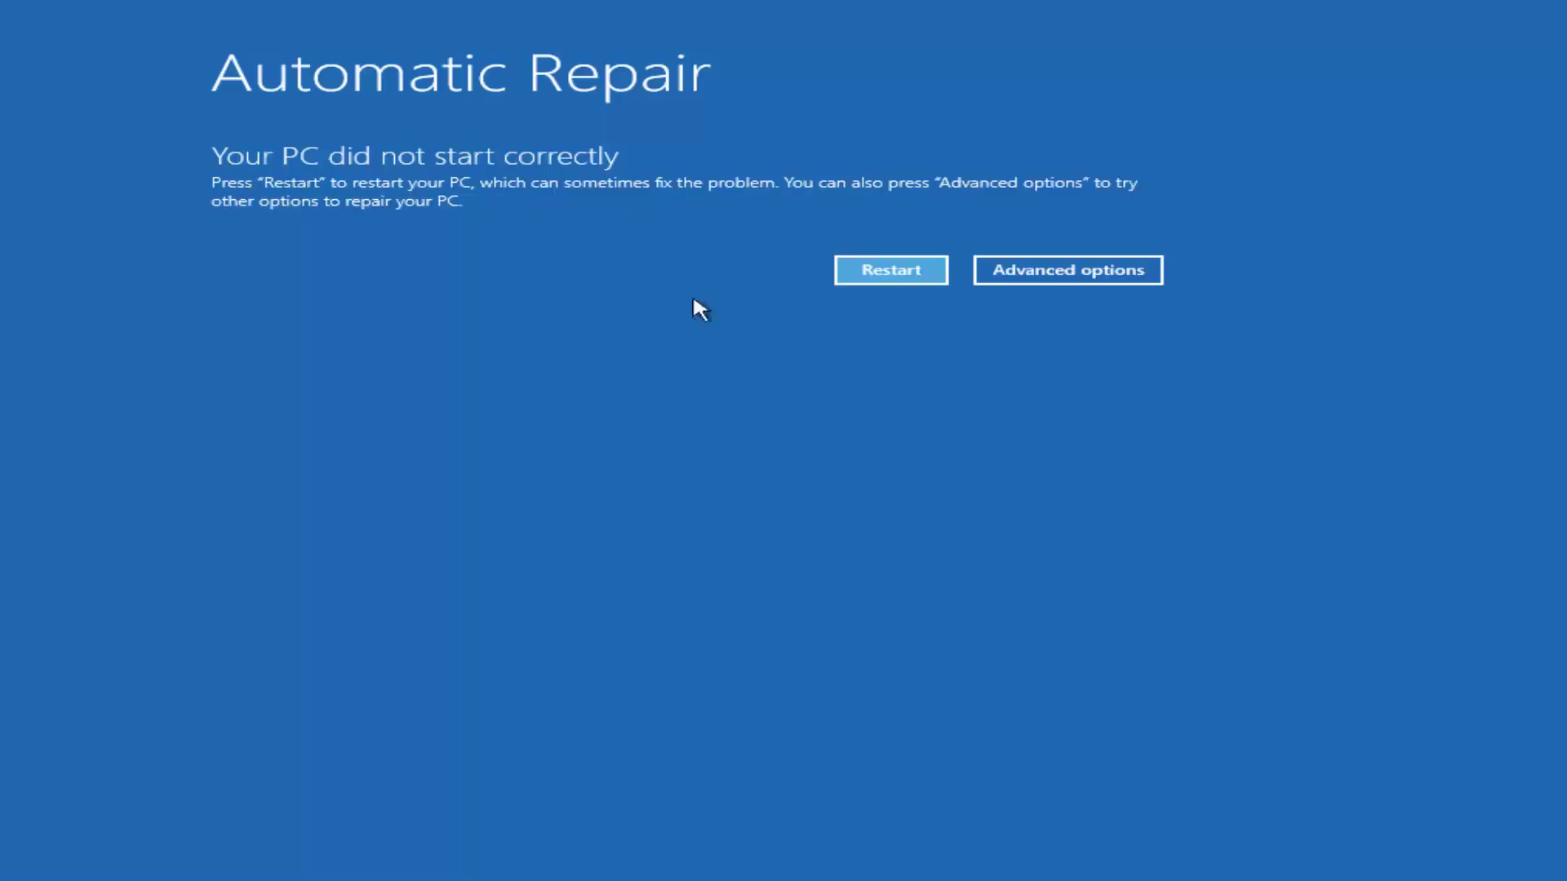
# Open System Restore from the advanced troubleshooting options of the recovery environment.
pyautogui.click(1060, 277)
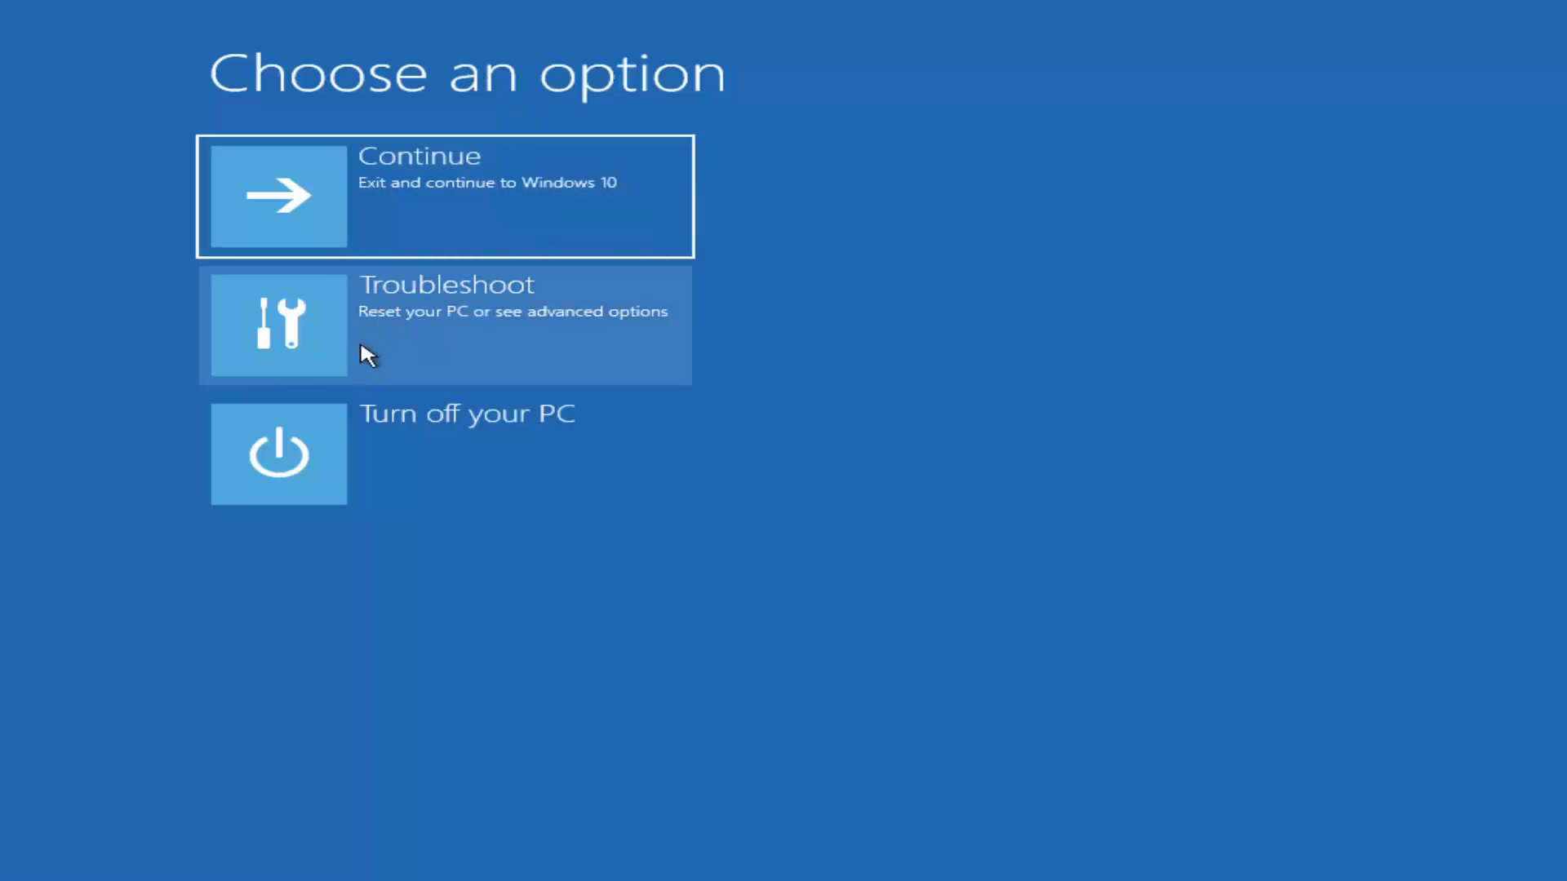
pyautogui.click(423, 333)
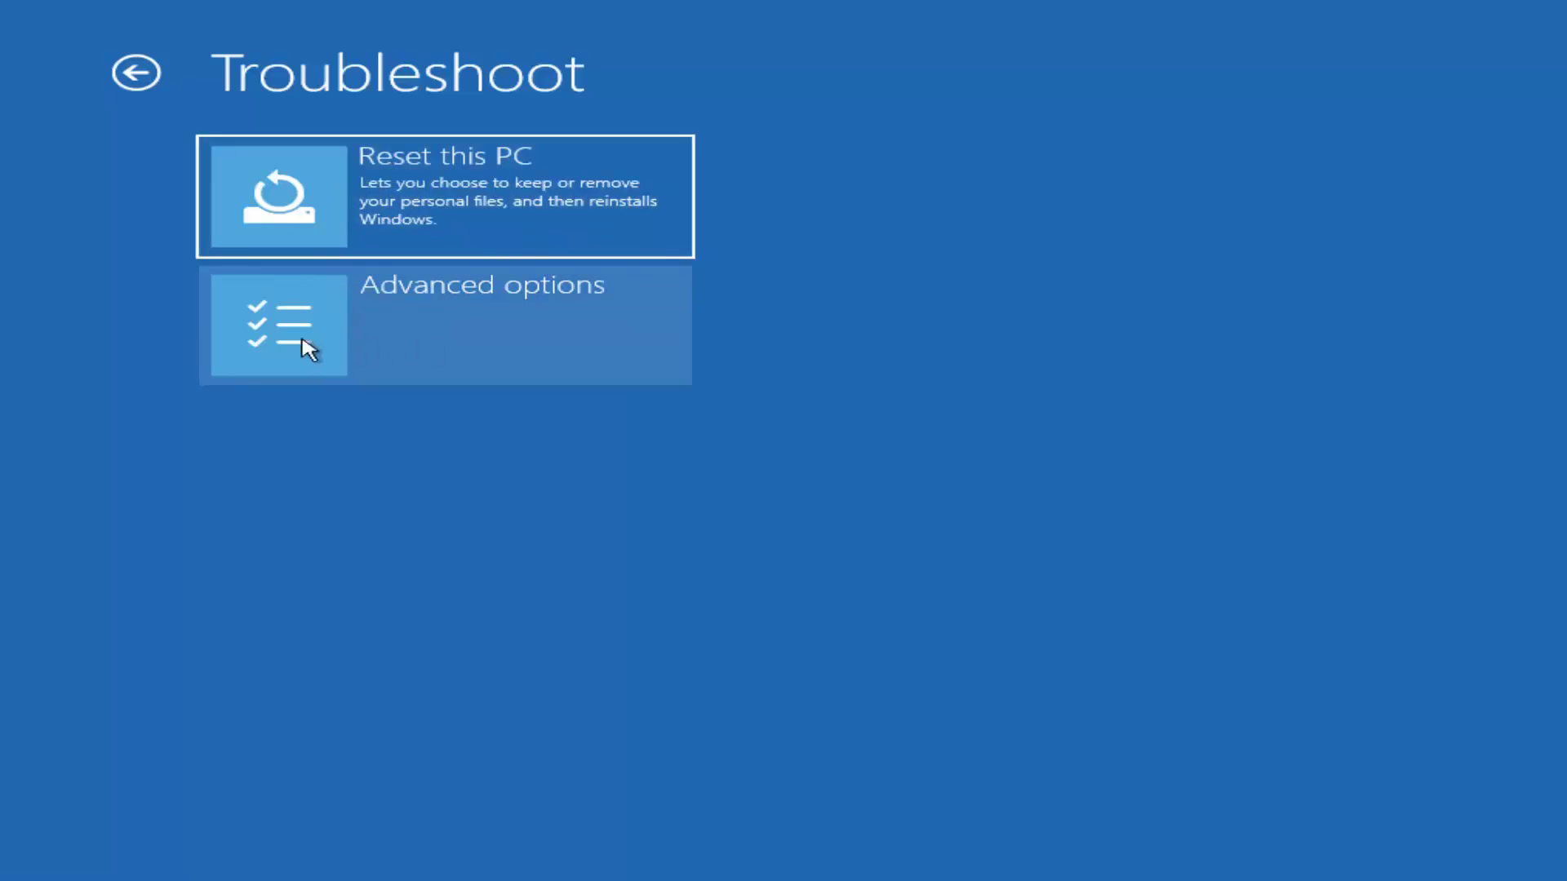
pyautogui.click(335, 340)
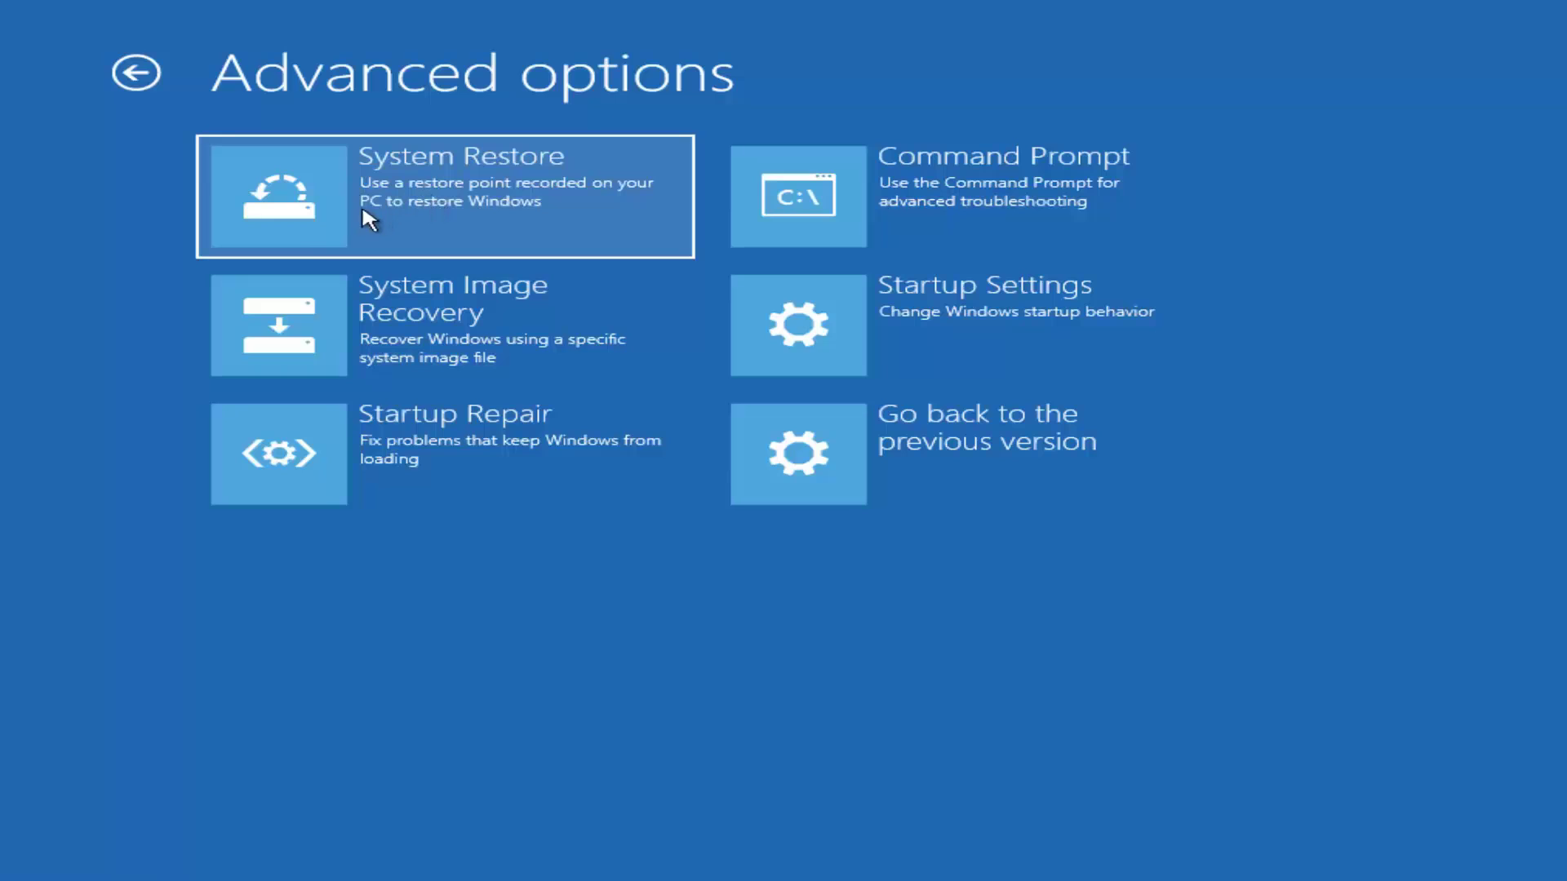
pyautogui.click(304, 197)
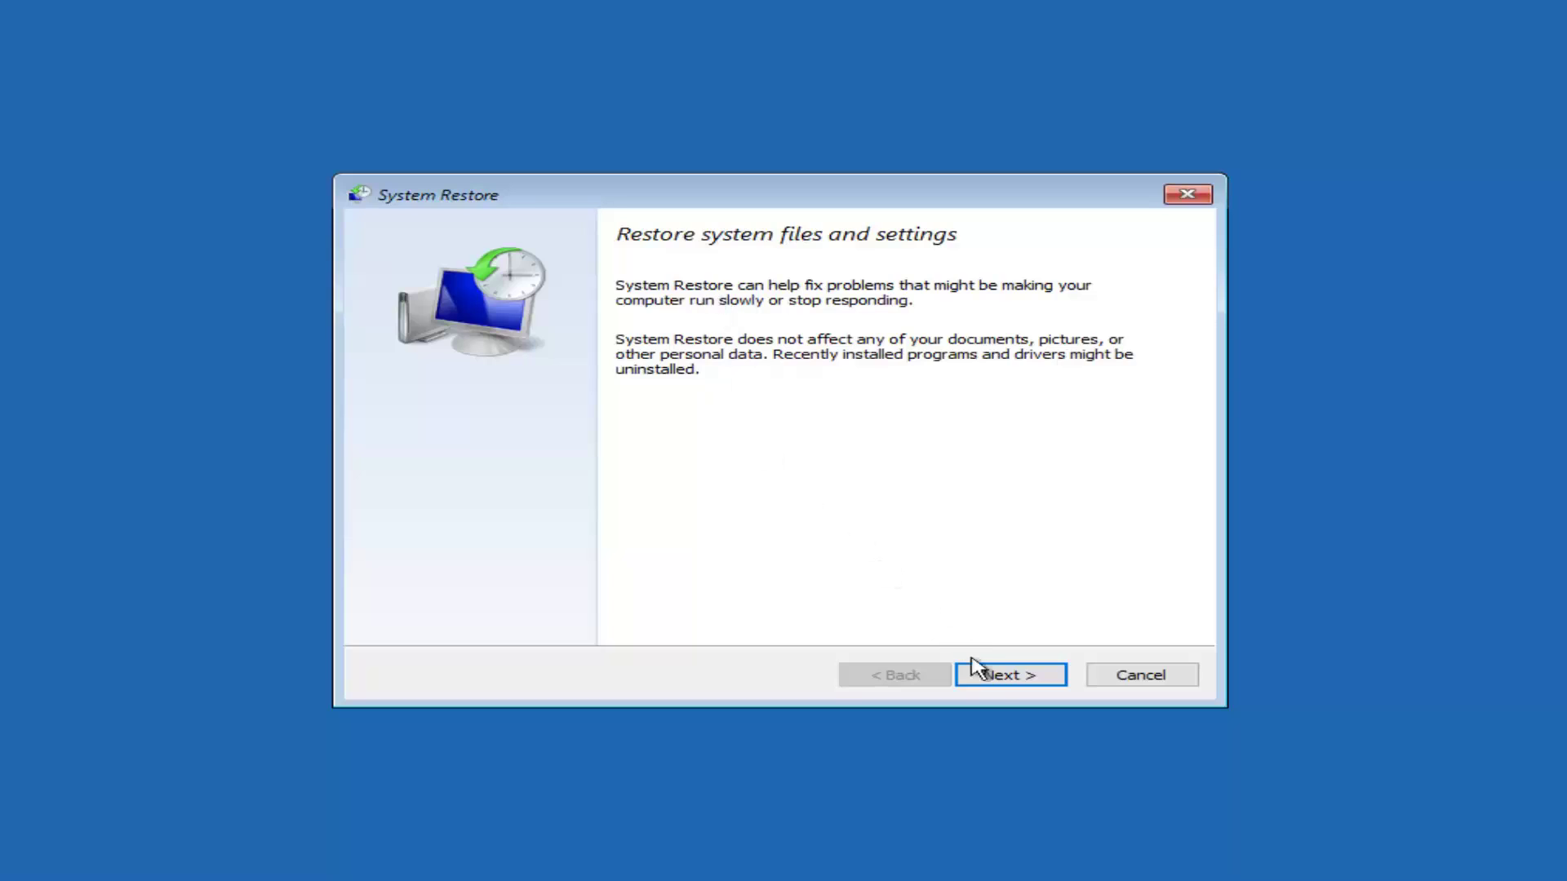
# Restore the system to the 10/28/2017 11:59:48 AM Restore Operation point, accept that it cannot be interrupted, and restart the computer.
pyautogui.click(983, 677)
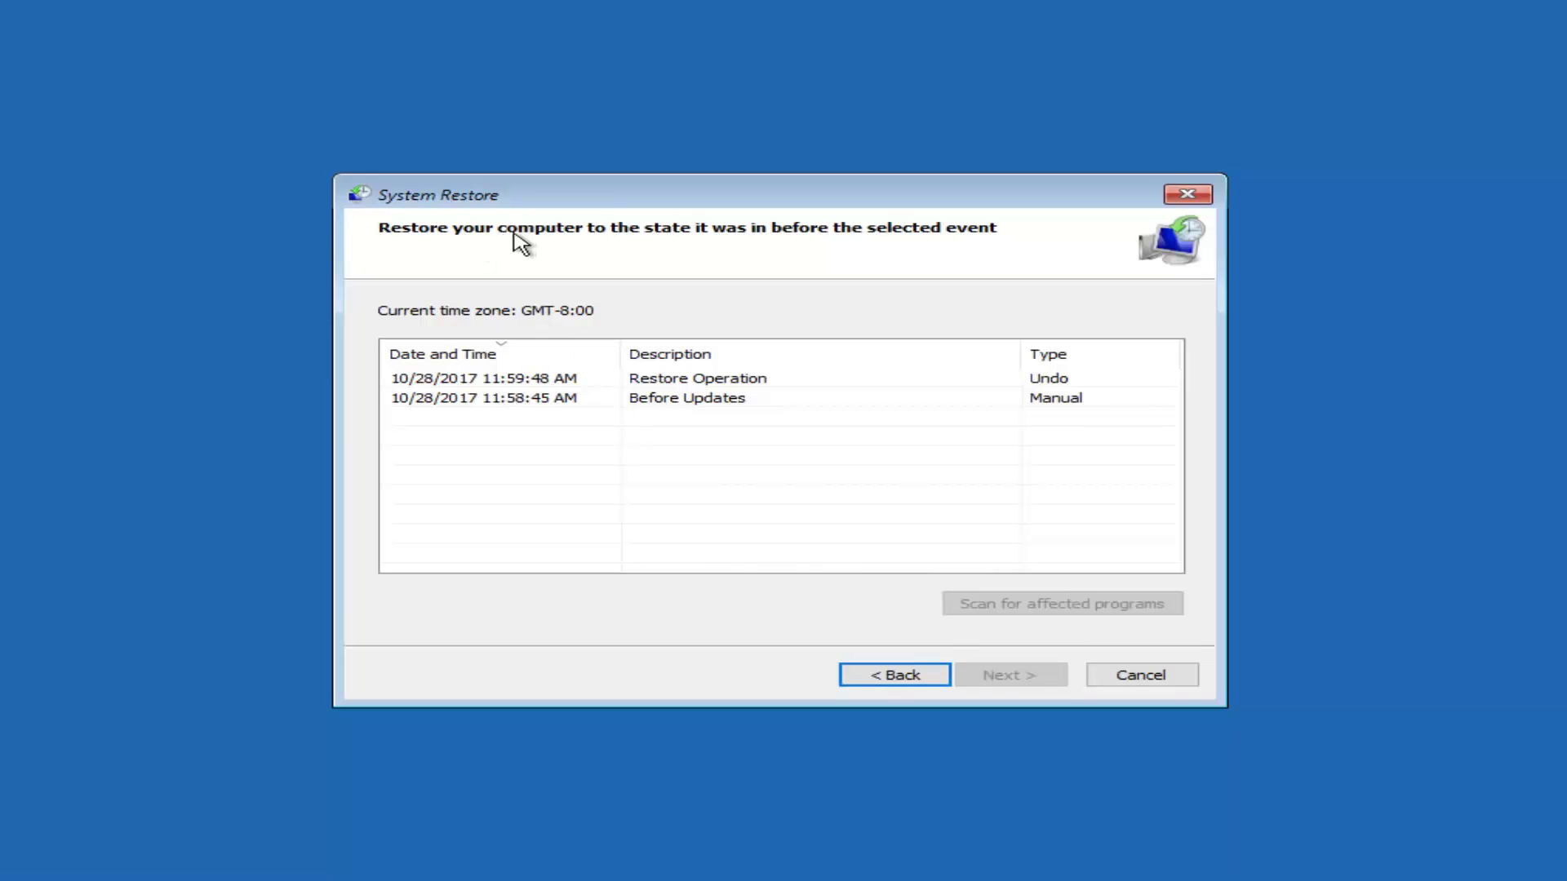
pyautogui.click(478, 380)
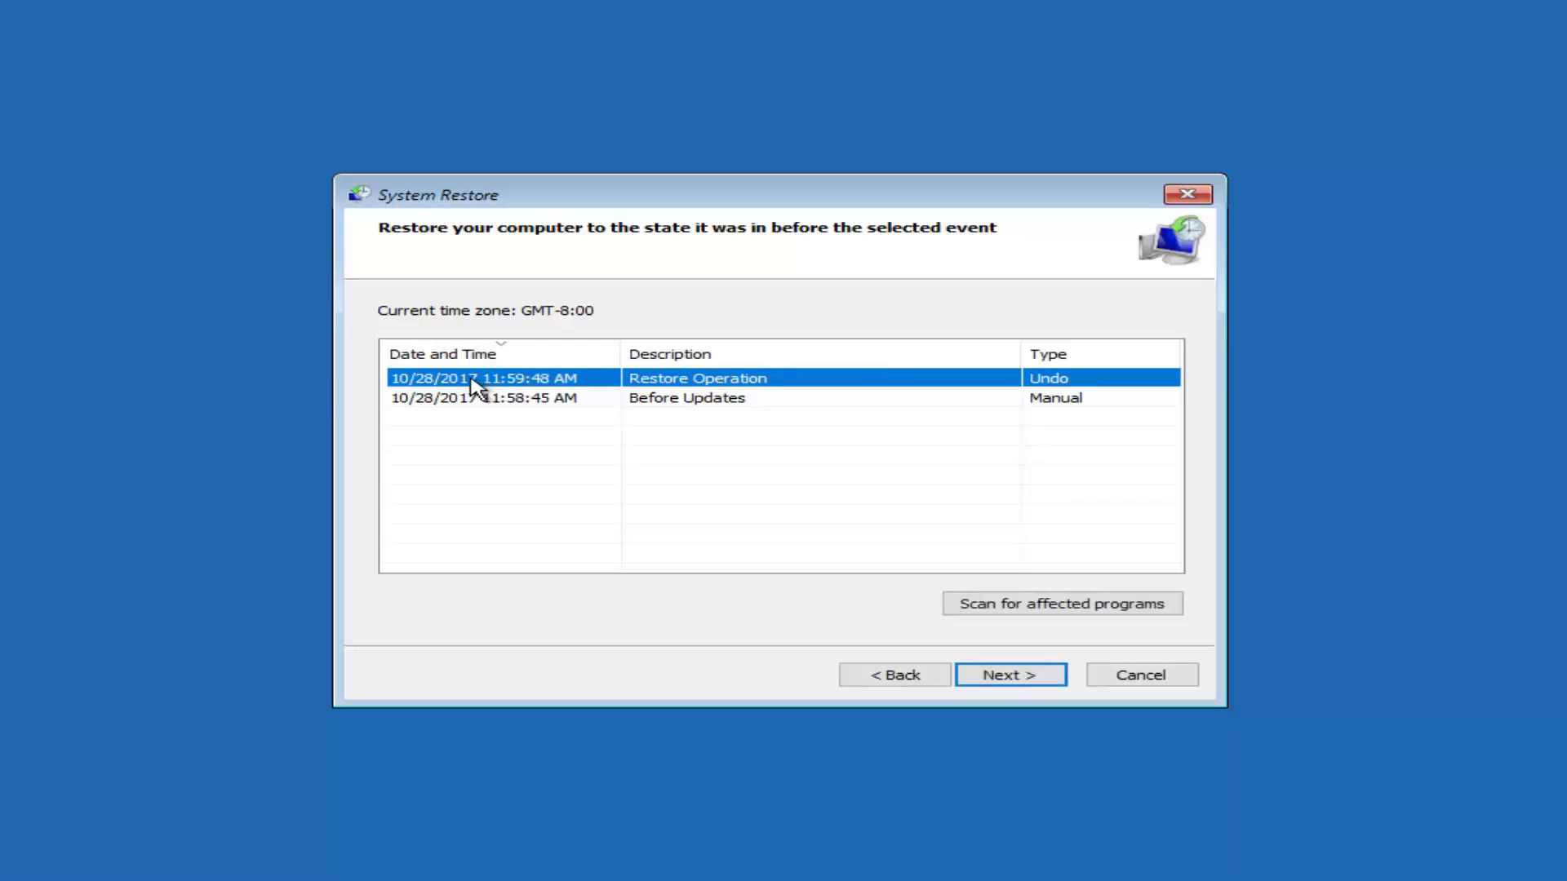
pyautogui.click(989, 687)
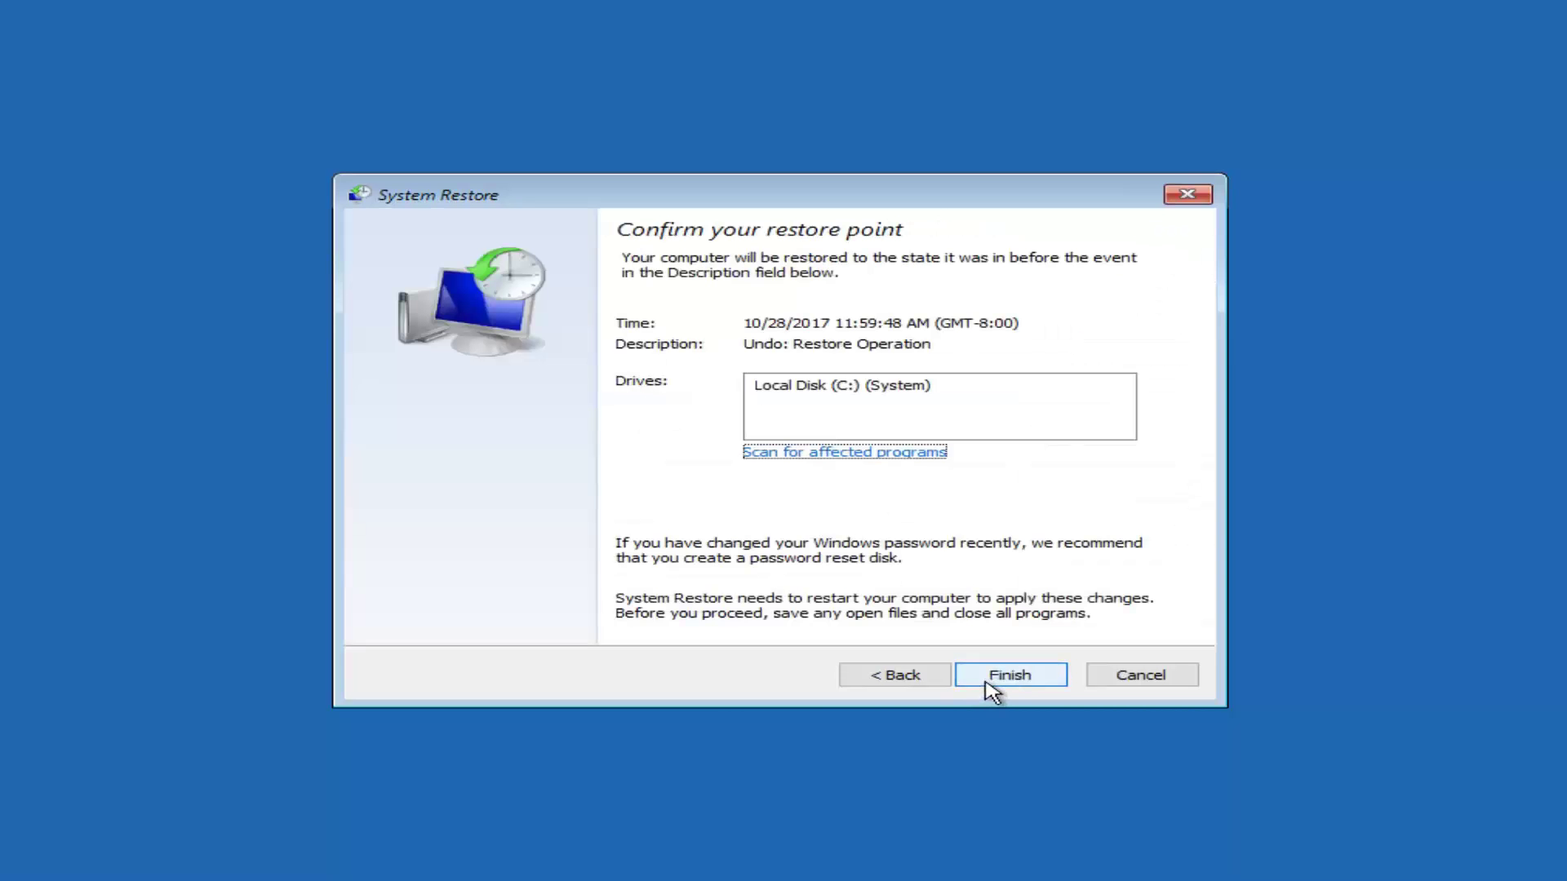
pyautogui.click(991, 685)
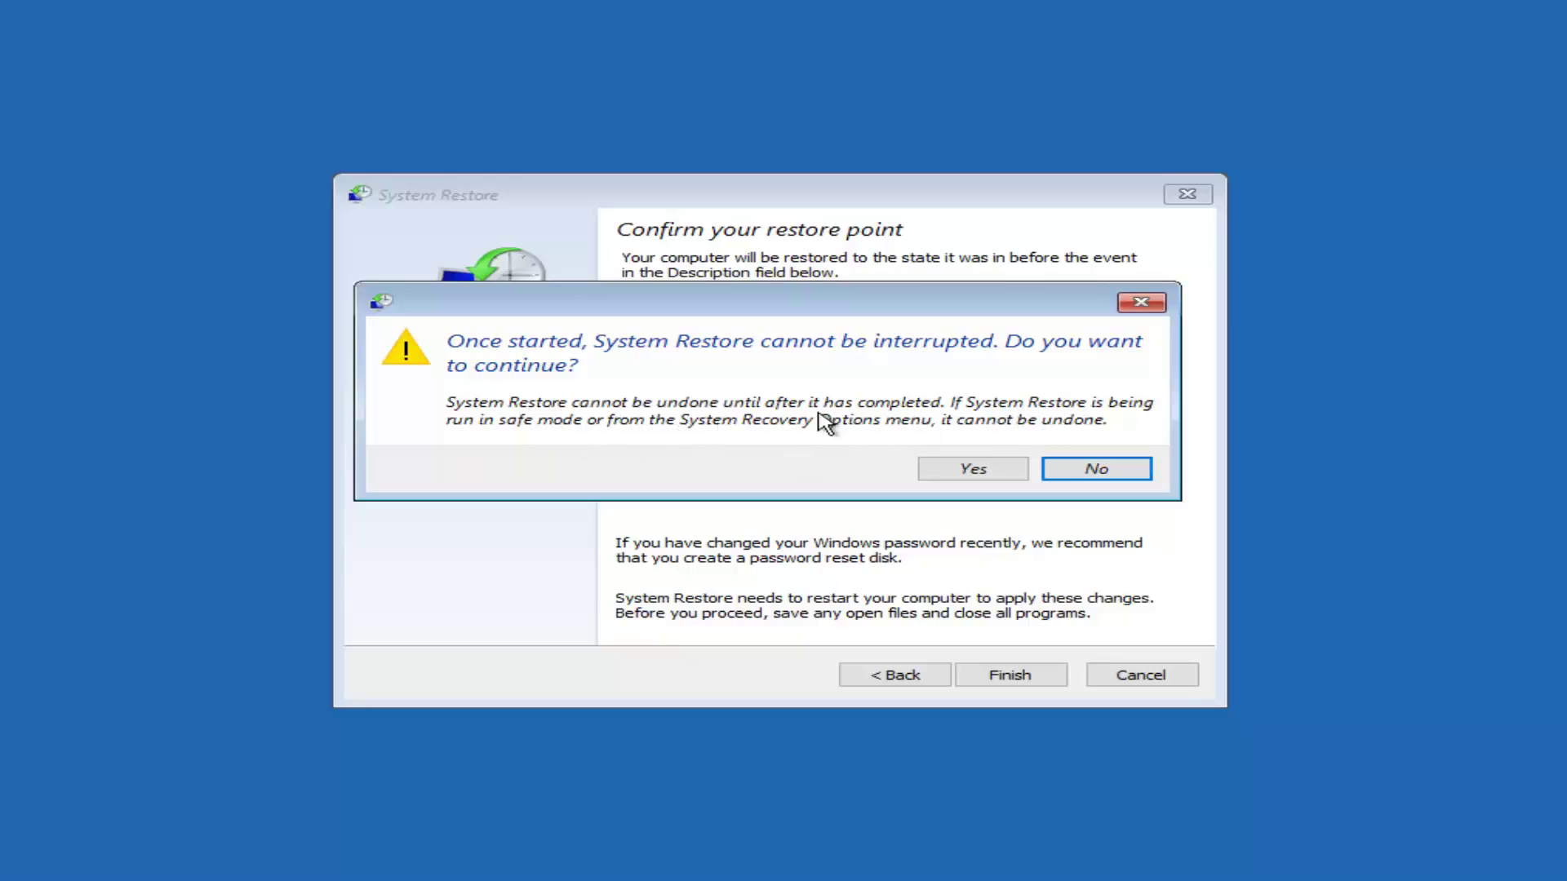
pyautogui.click(955, 474)
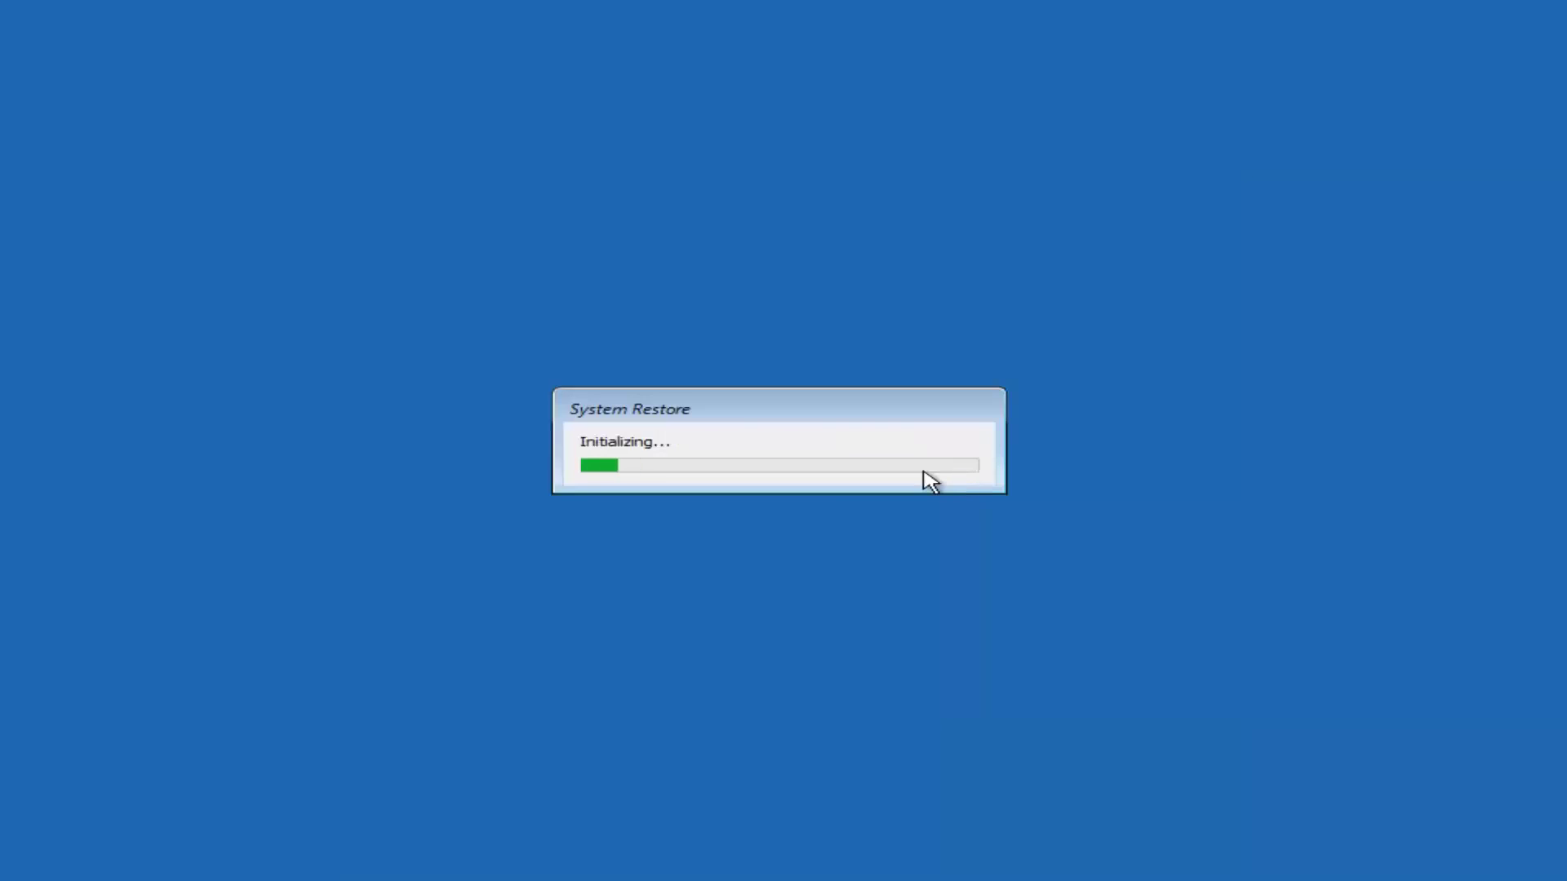
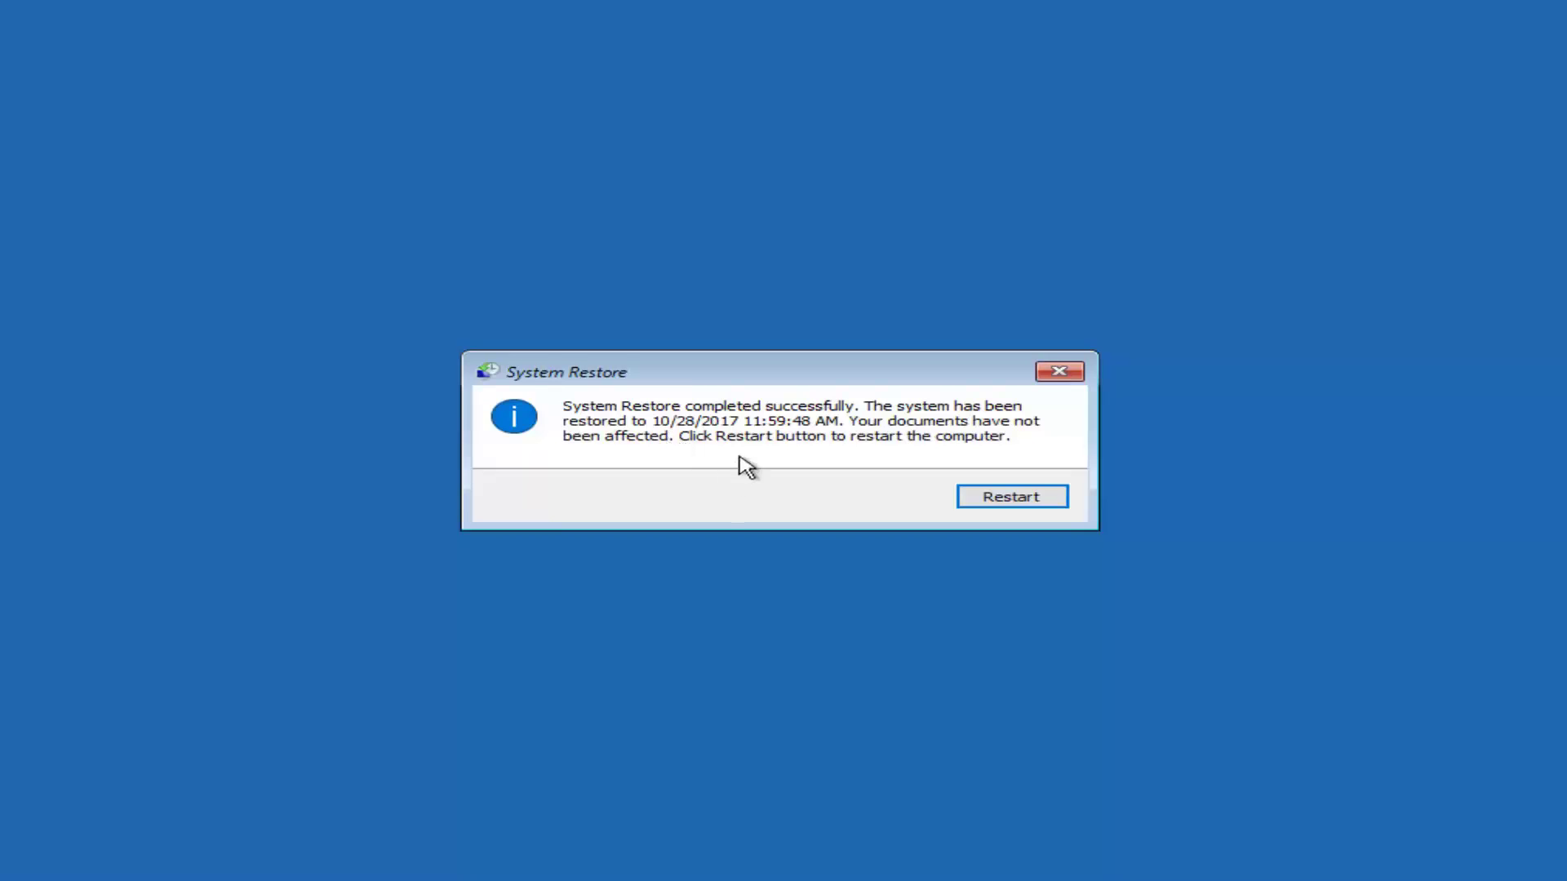
pyautogui.click(1003, 499)
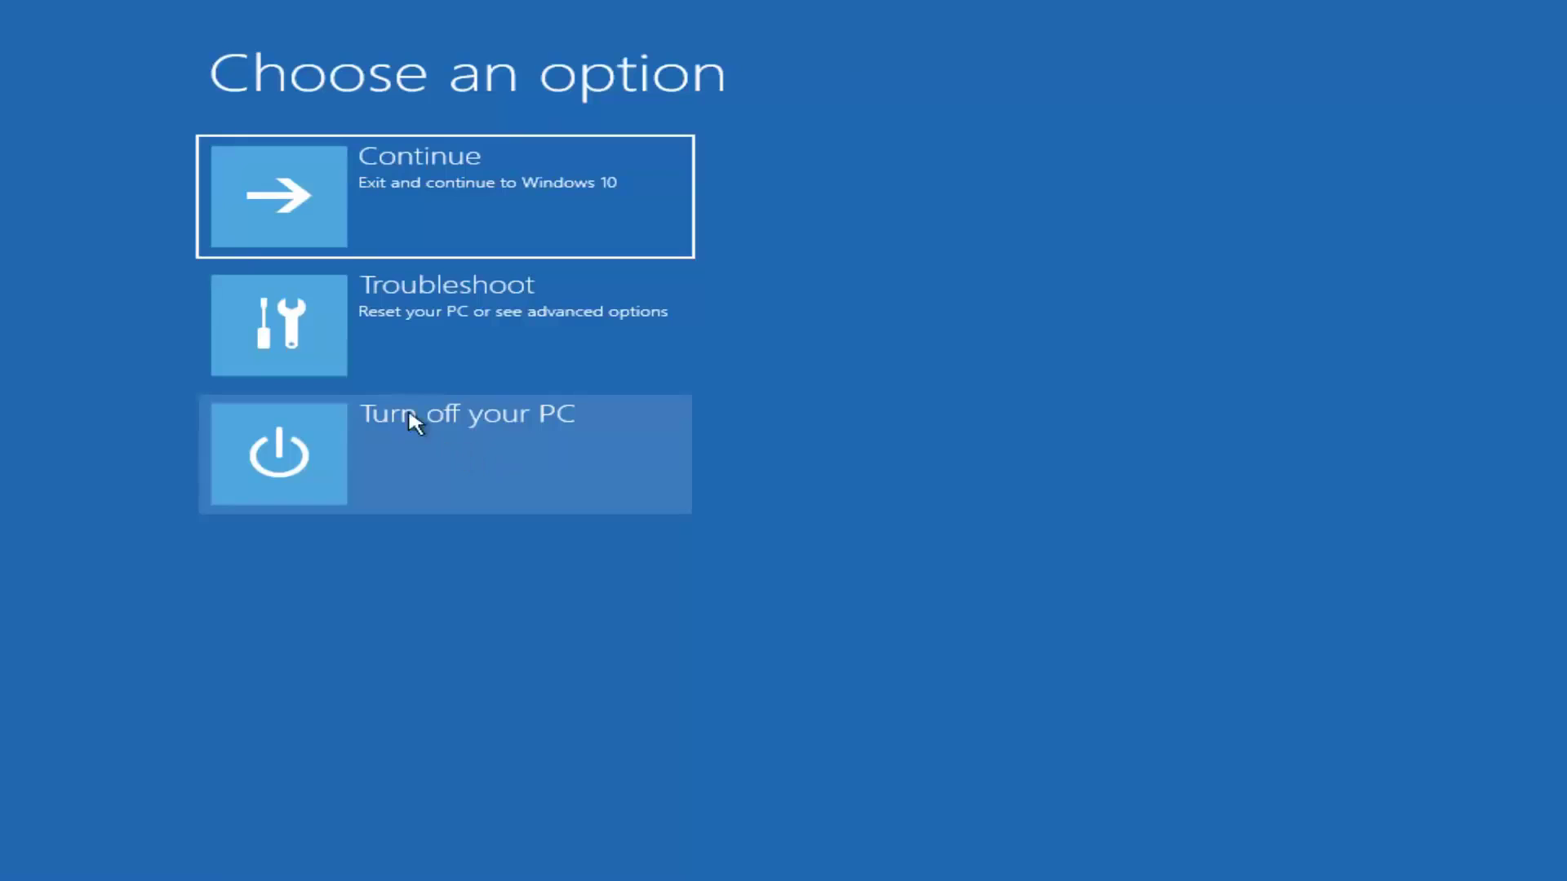
# Start System Image Recovery from the advanced troubleshooting options and proceed with selecting a system image manually.
pyautogui.click(351, 358)
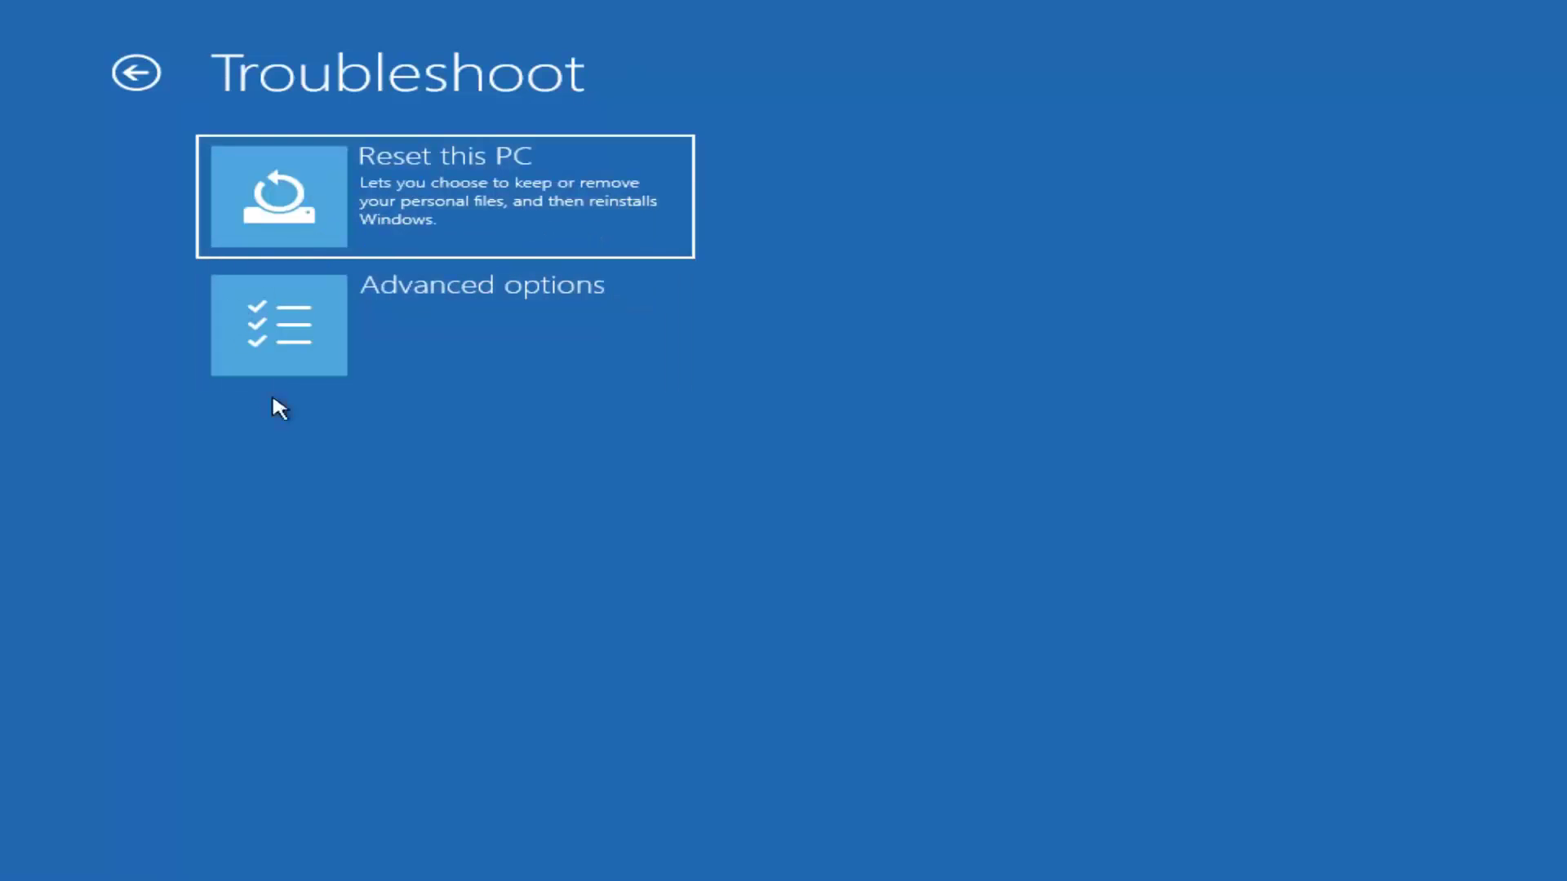
pyautogui.click(332, 349)
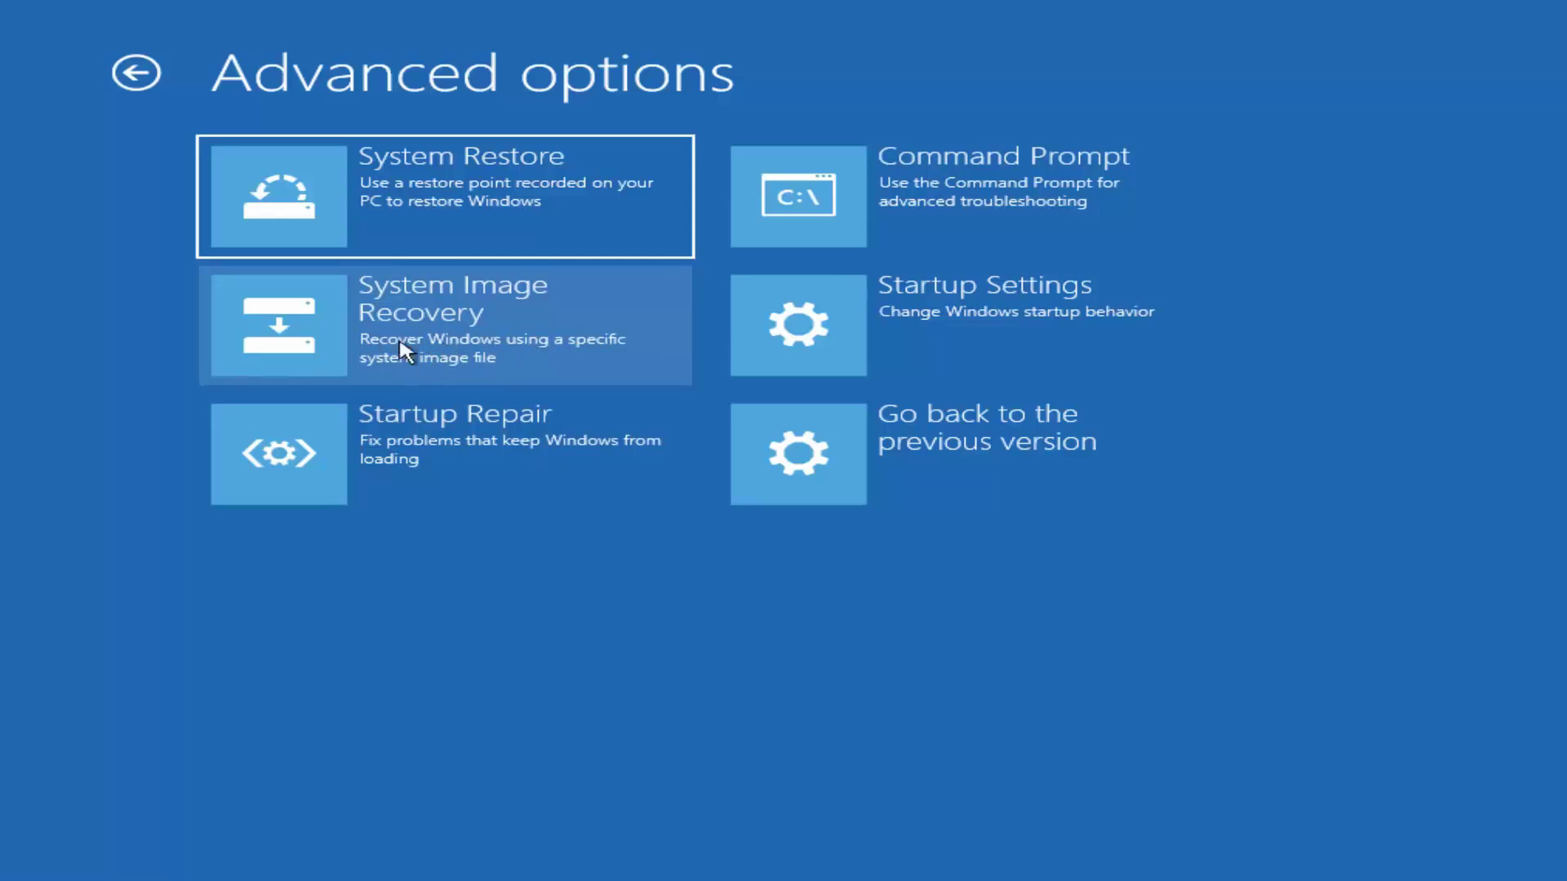
pyautogui.click(445, 345)
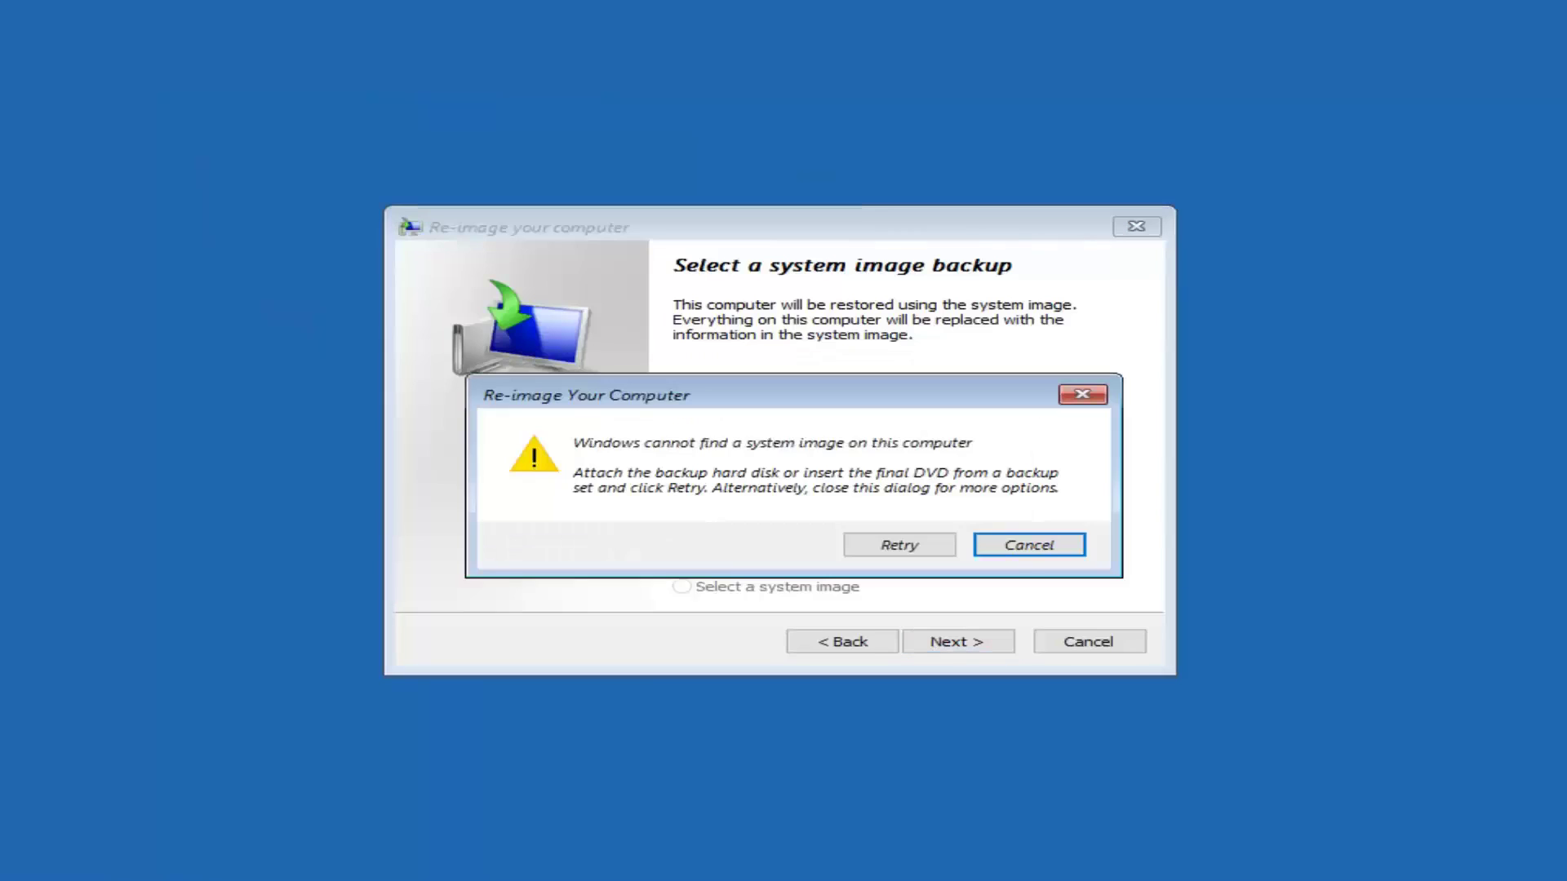
pyautogui.click(1059, 553)
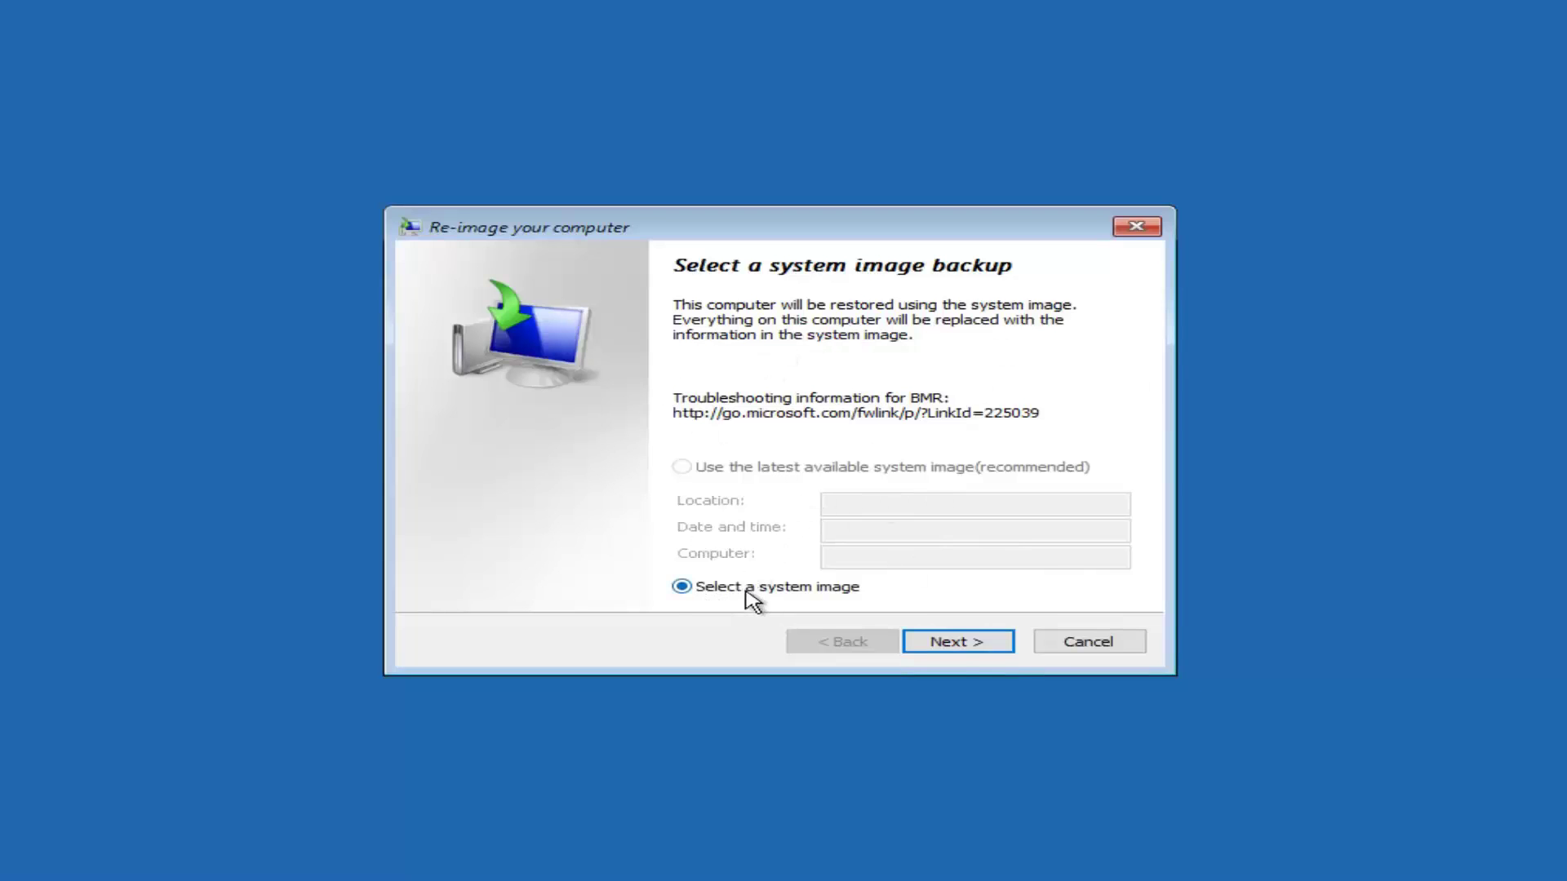
pyautogui.click(938, 639)
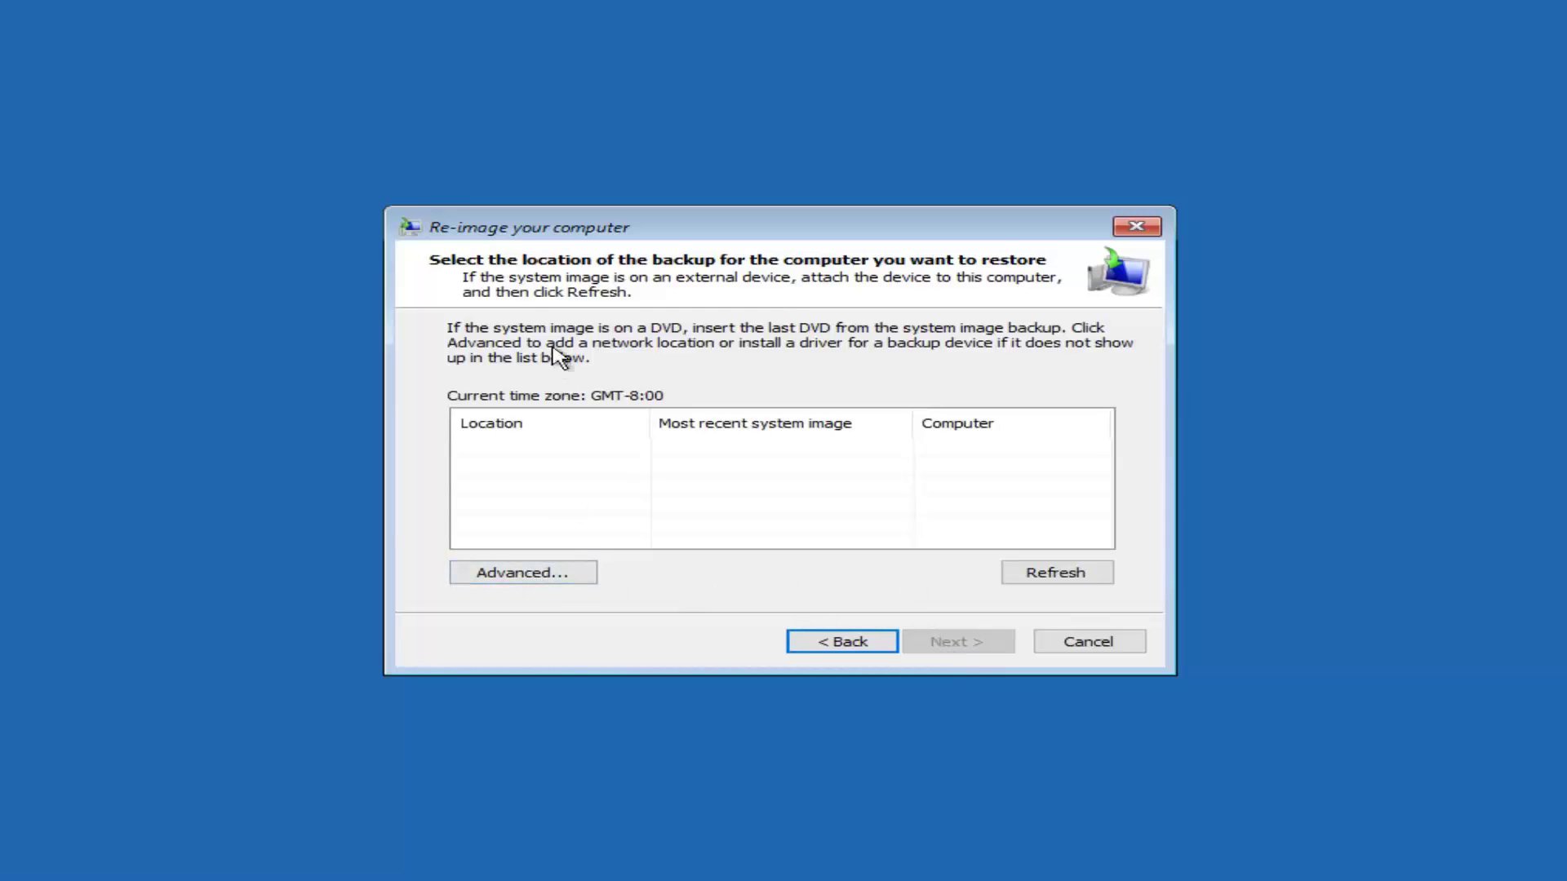
# View the advanced ways of locating a system image backup, and cancel the re-imaging wizard.
pyautogui.click(511, 572)
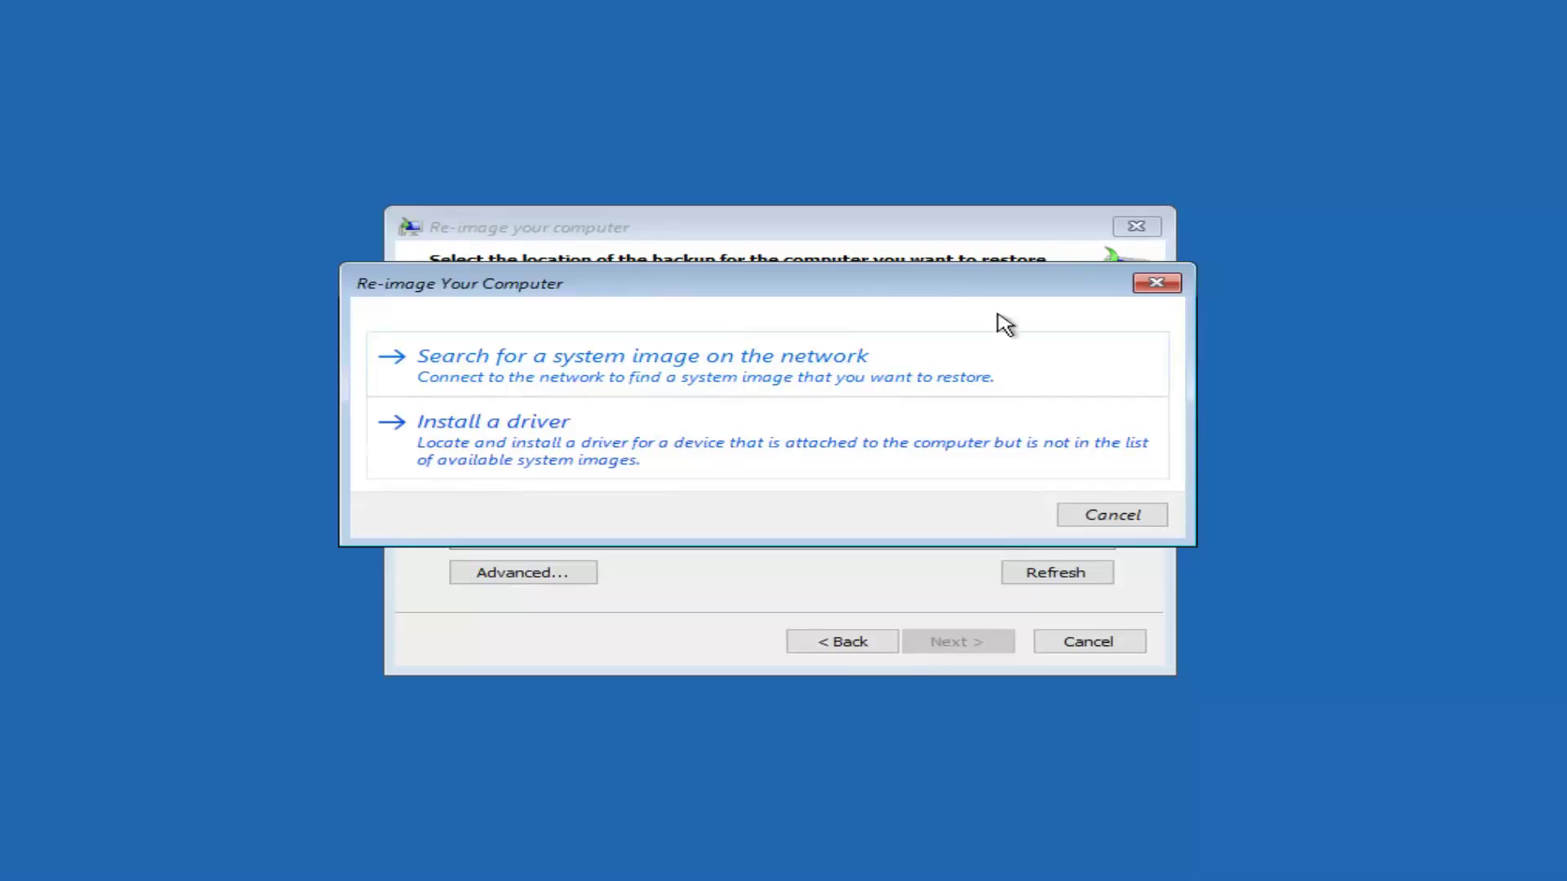
pyautogui.click(1155, 282)
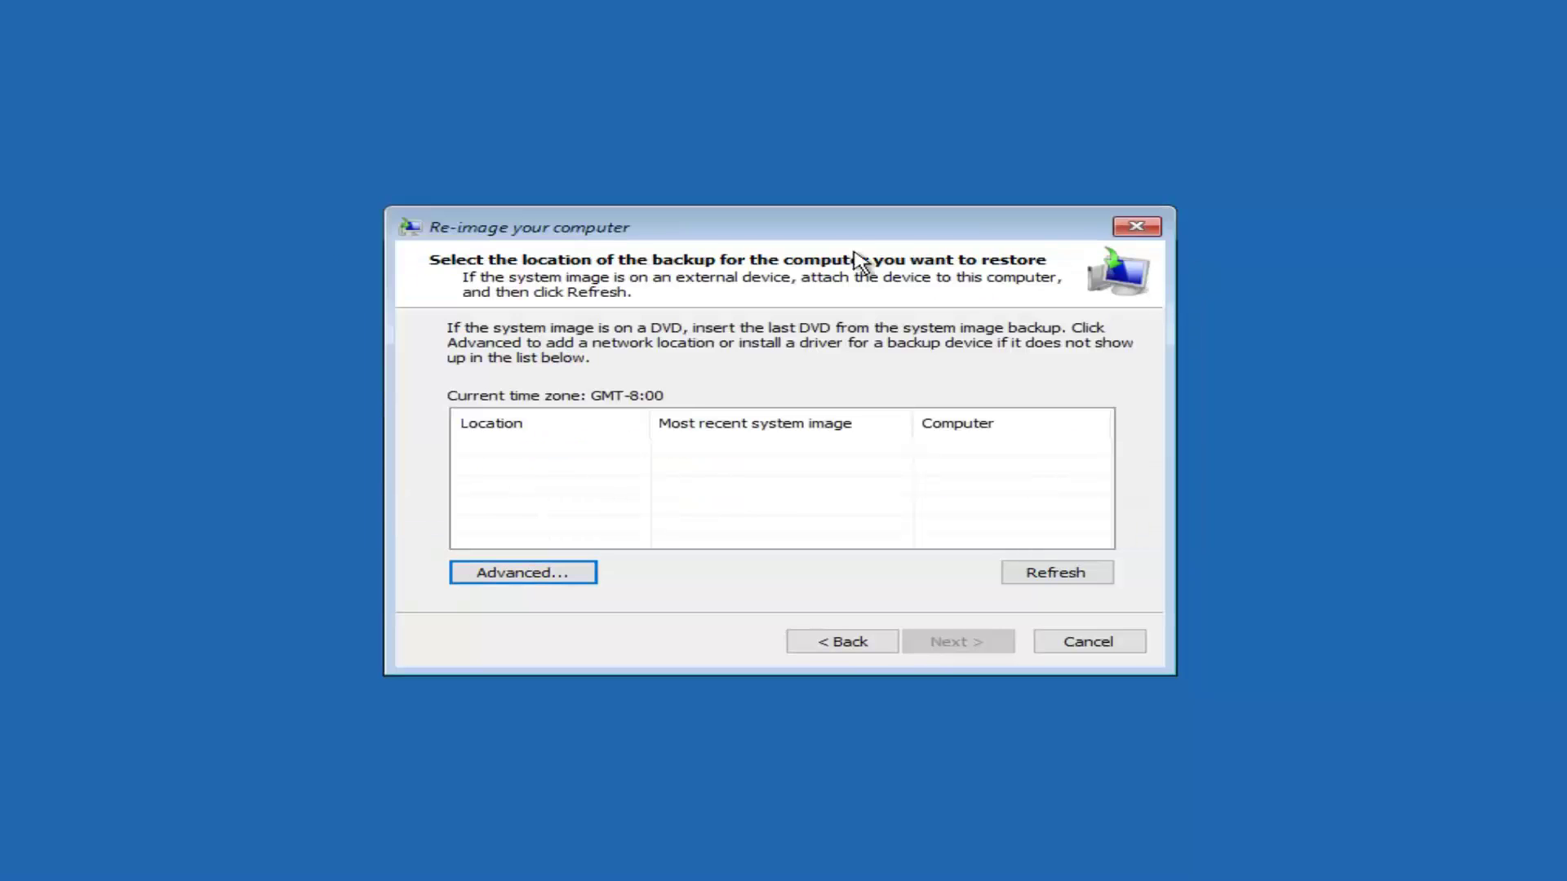
pyautogui.click(1074, 641)
# Run Startup Repair from the advanced troubleshooting options.
pyautogui.click(466, 312)
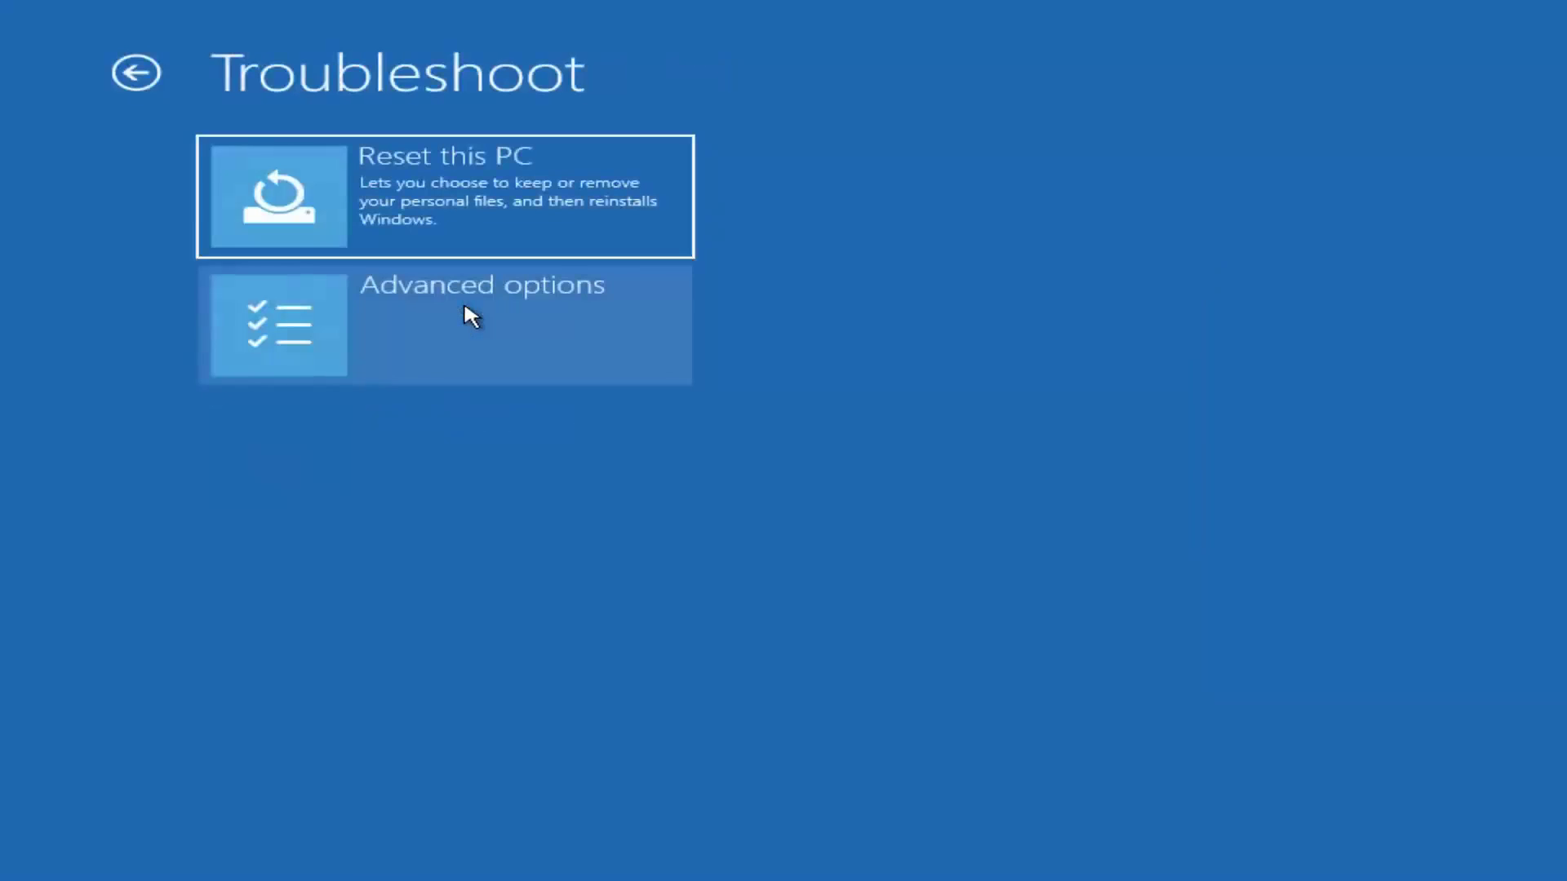
pyautogui.click(377, 324)
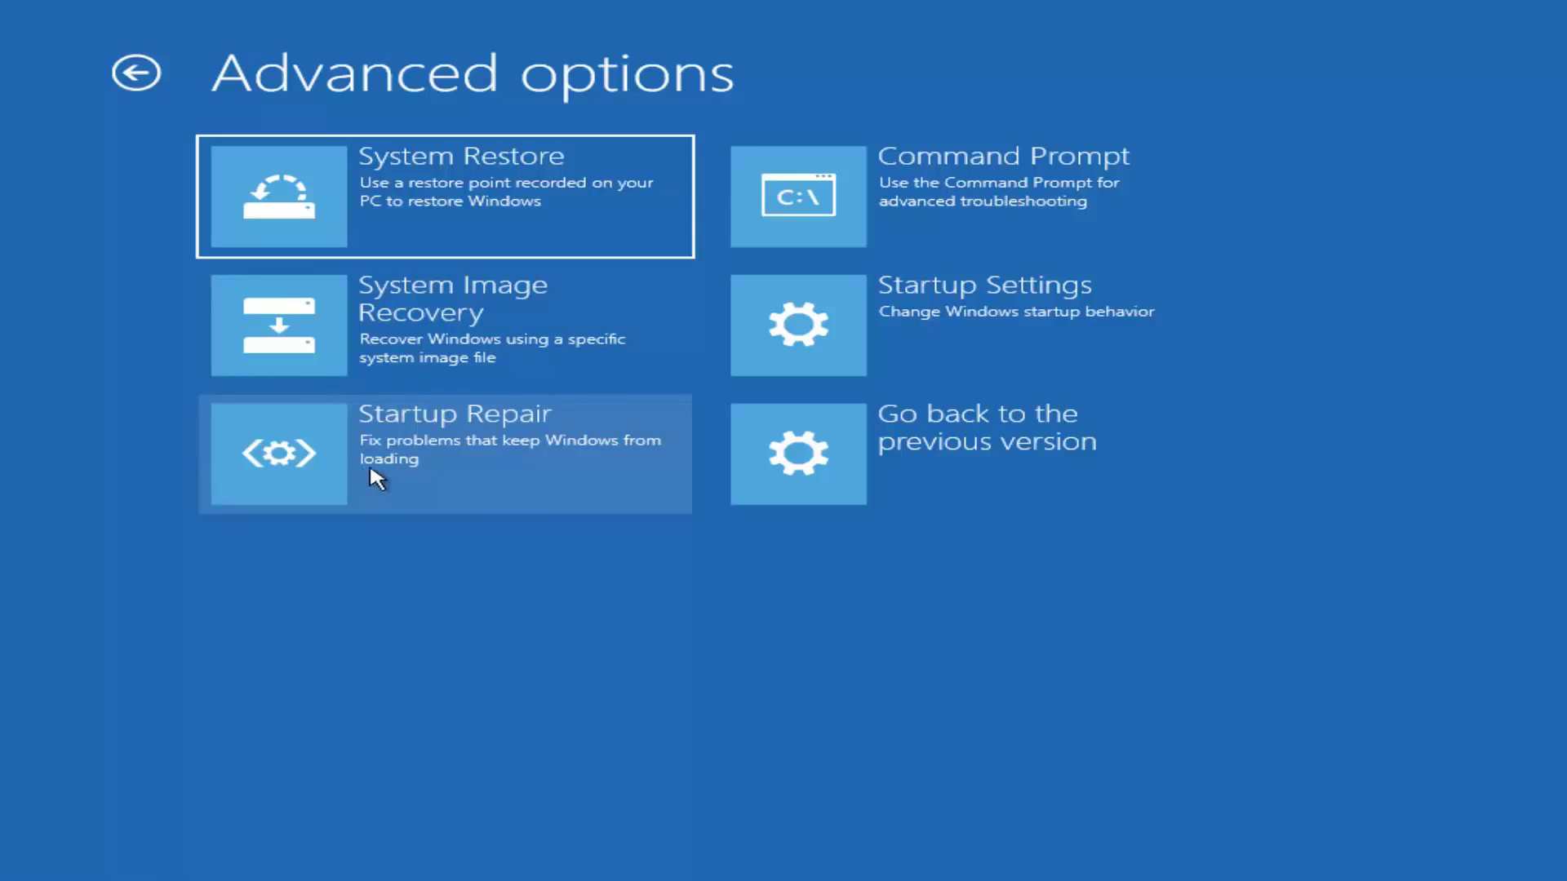
pyautogui.click(453, 462)
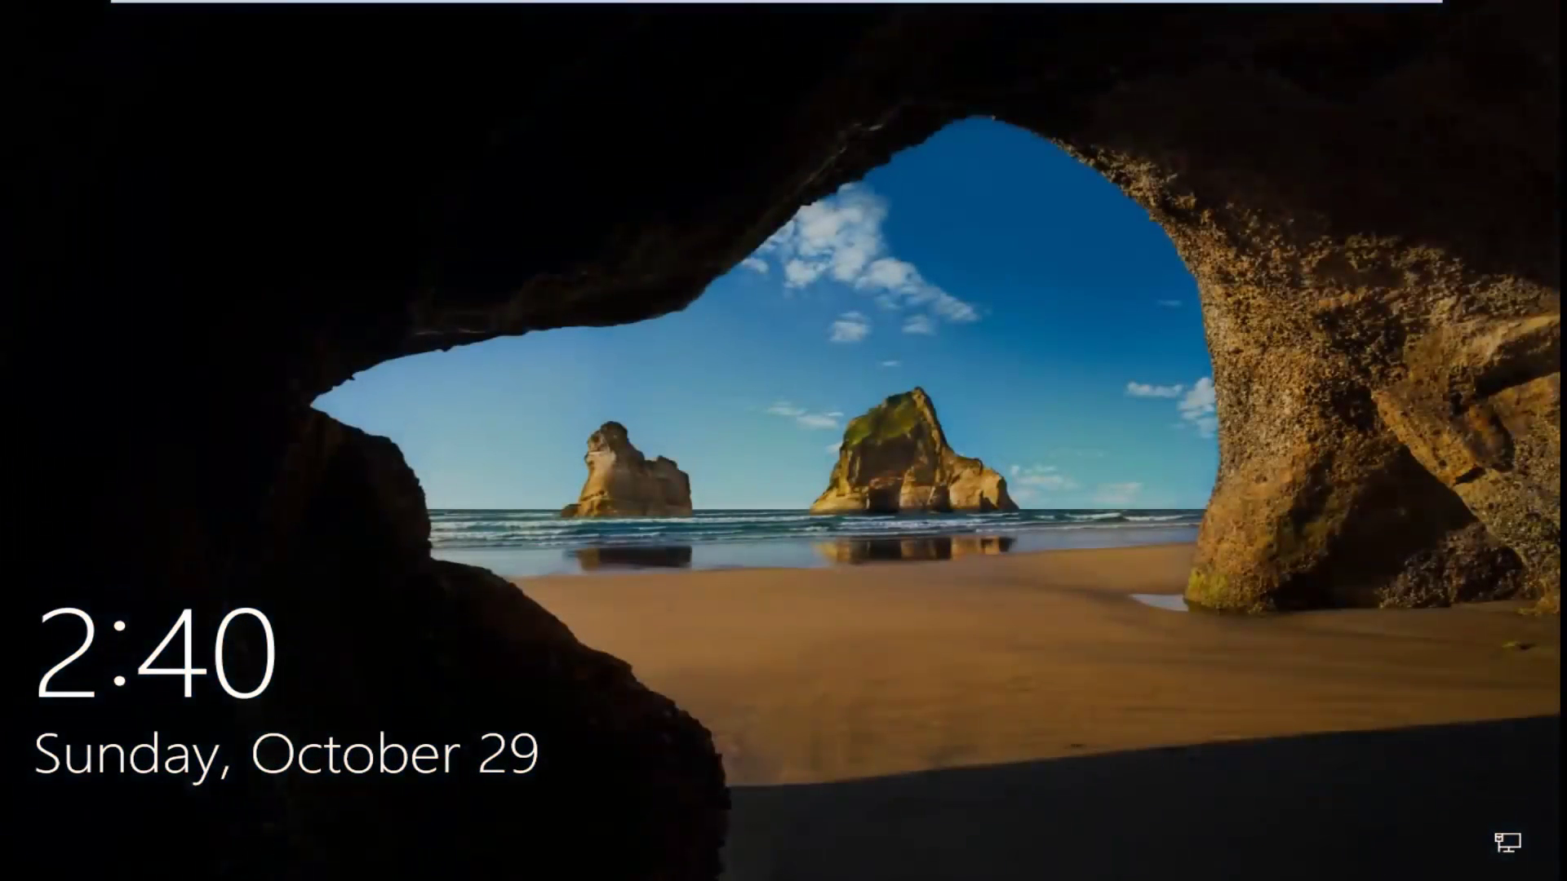
# Dismiss the lock screen and sign in to Windows with the account password.
pyautogui.click(535, 671)
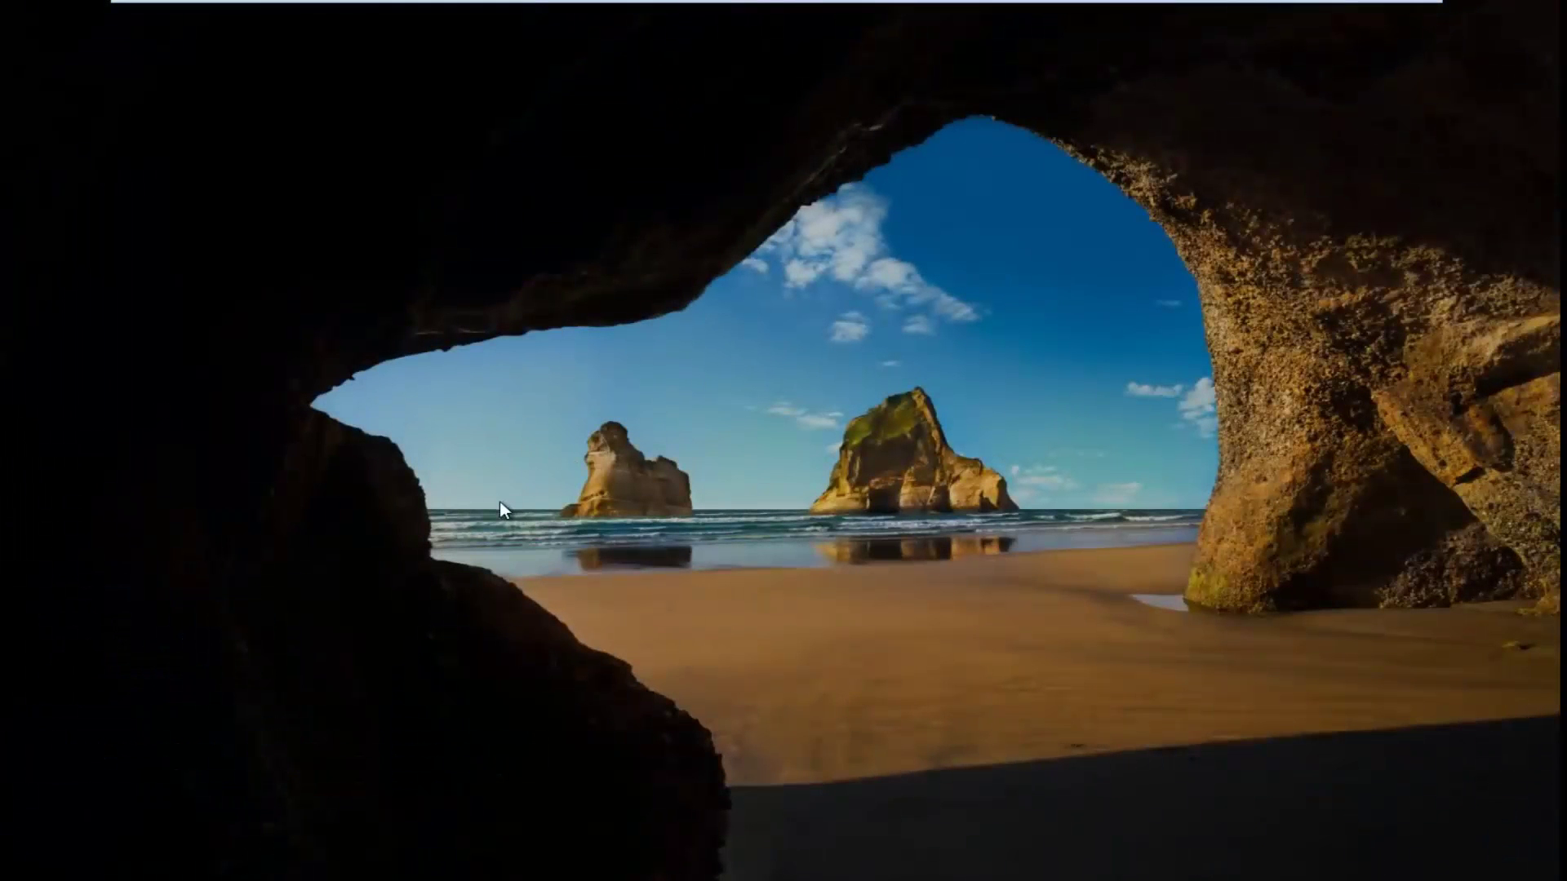
pyautogui.write('***')
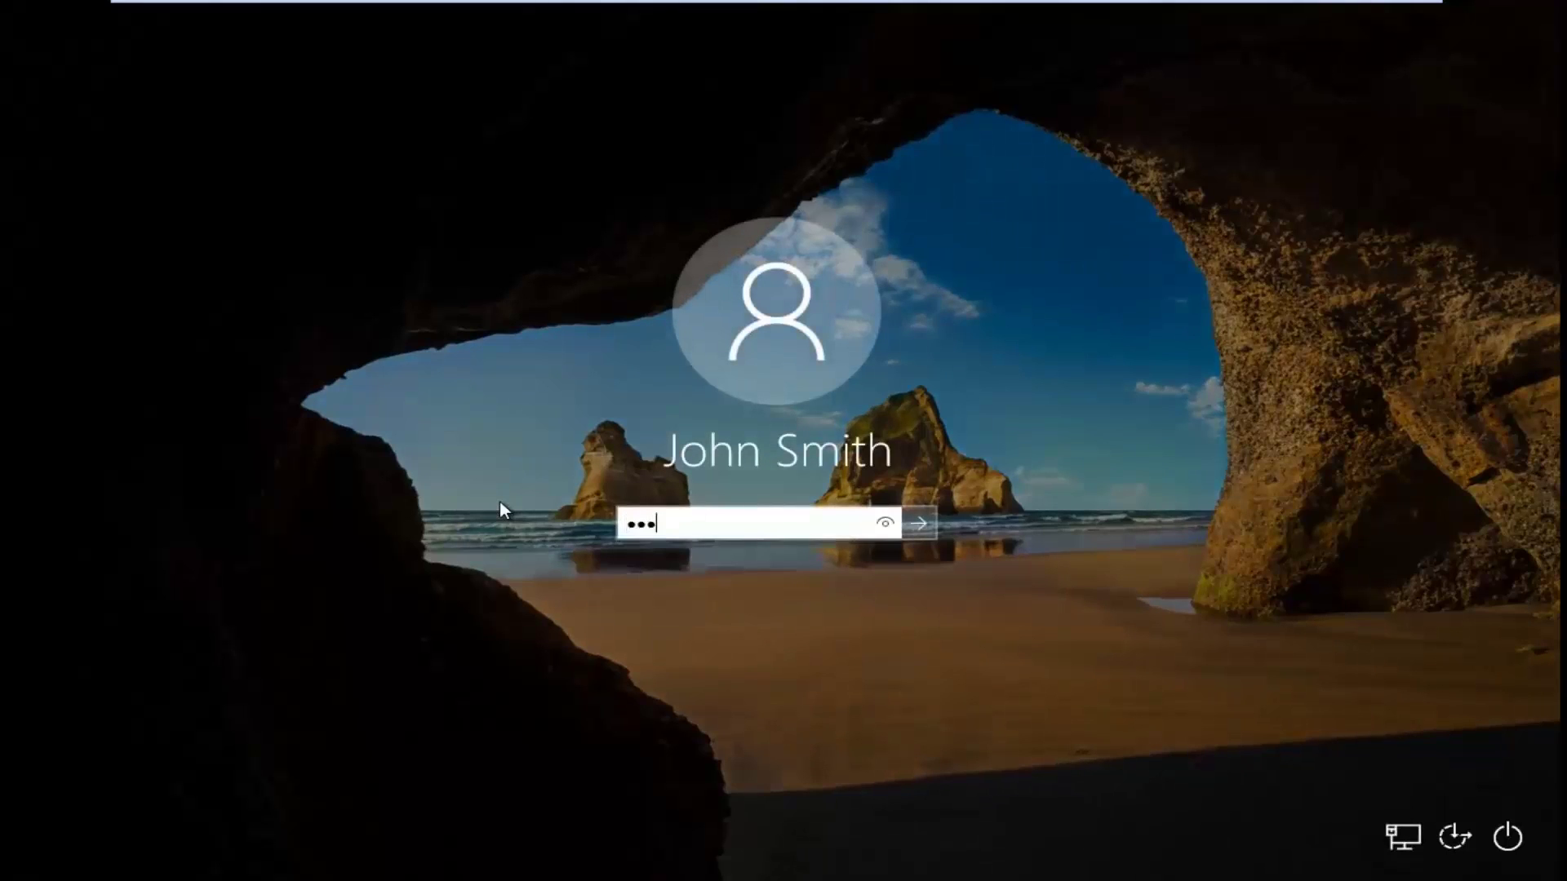
pyautogui.write('*')
pyautogui.press('BackSpace')
pyautogui.press('BackSpace')
pyautogui.press('BackSpace')
pyautogui.press('BackSpace')
pyautogui.write('****')
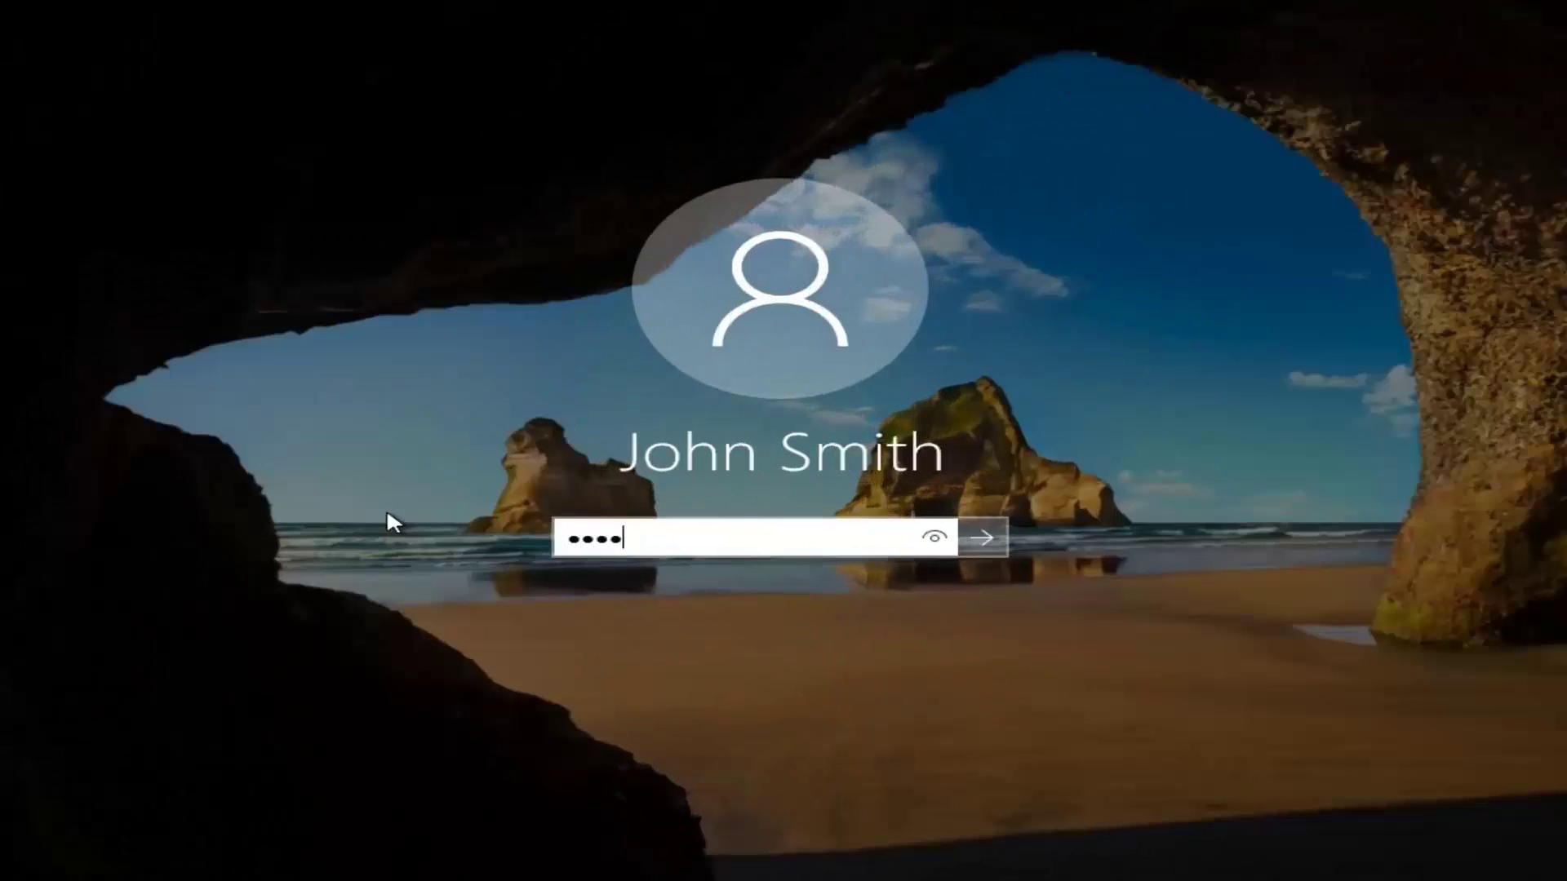
pyautogui.write('****')
pyautogui.press('Return')
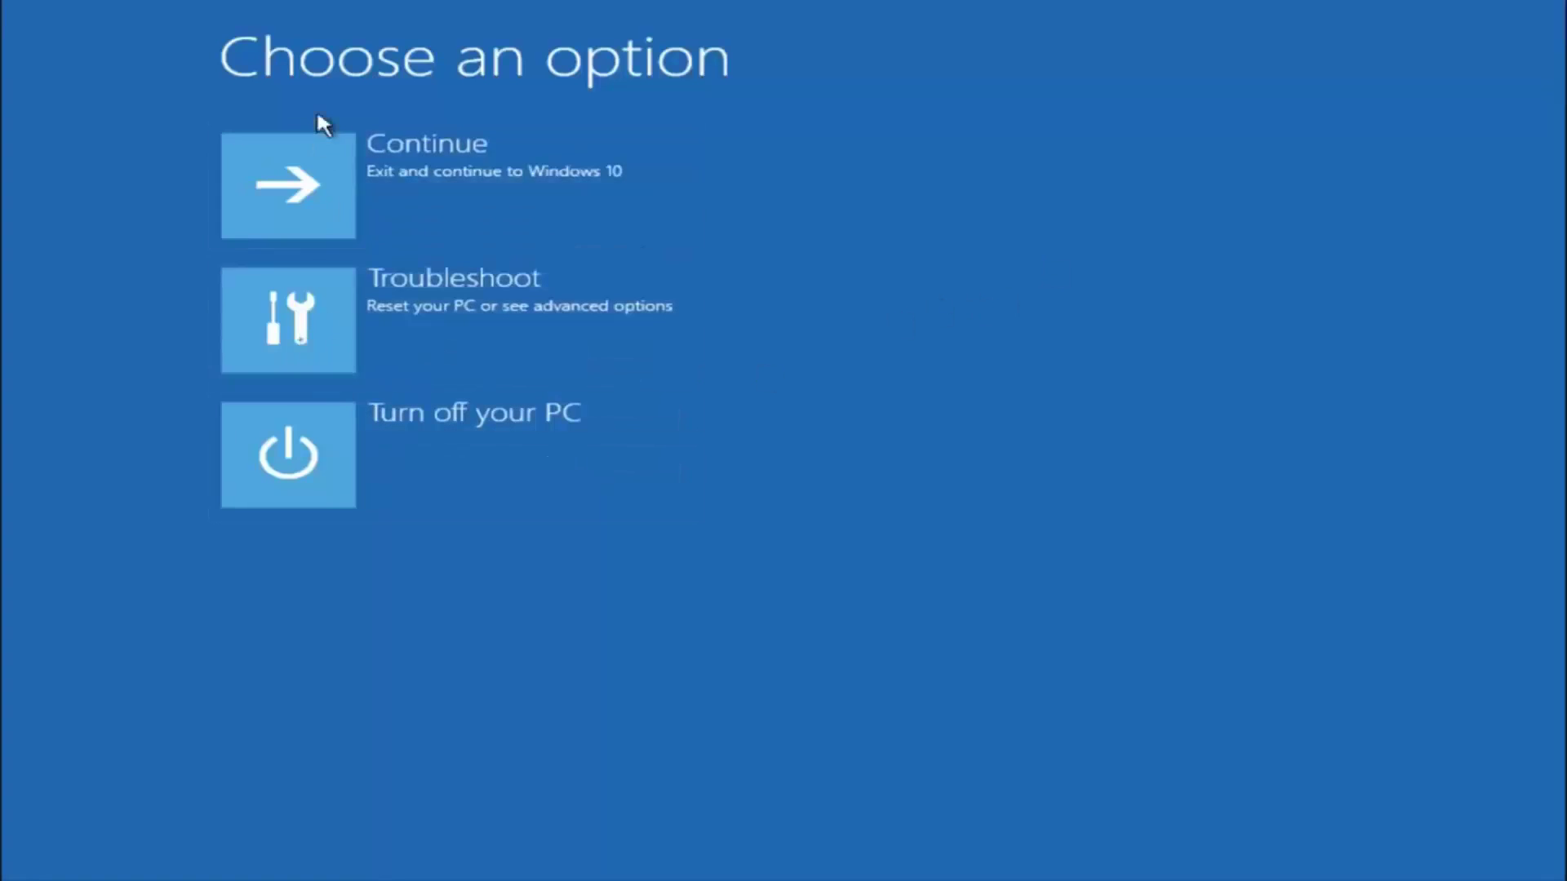
# Open Command Prompt from the advanced troubleshooting options of the recovery environment.
pyautogui.click(306, 335)
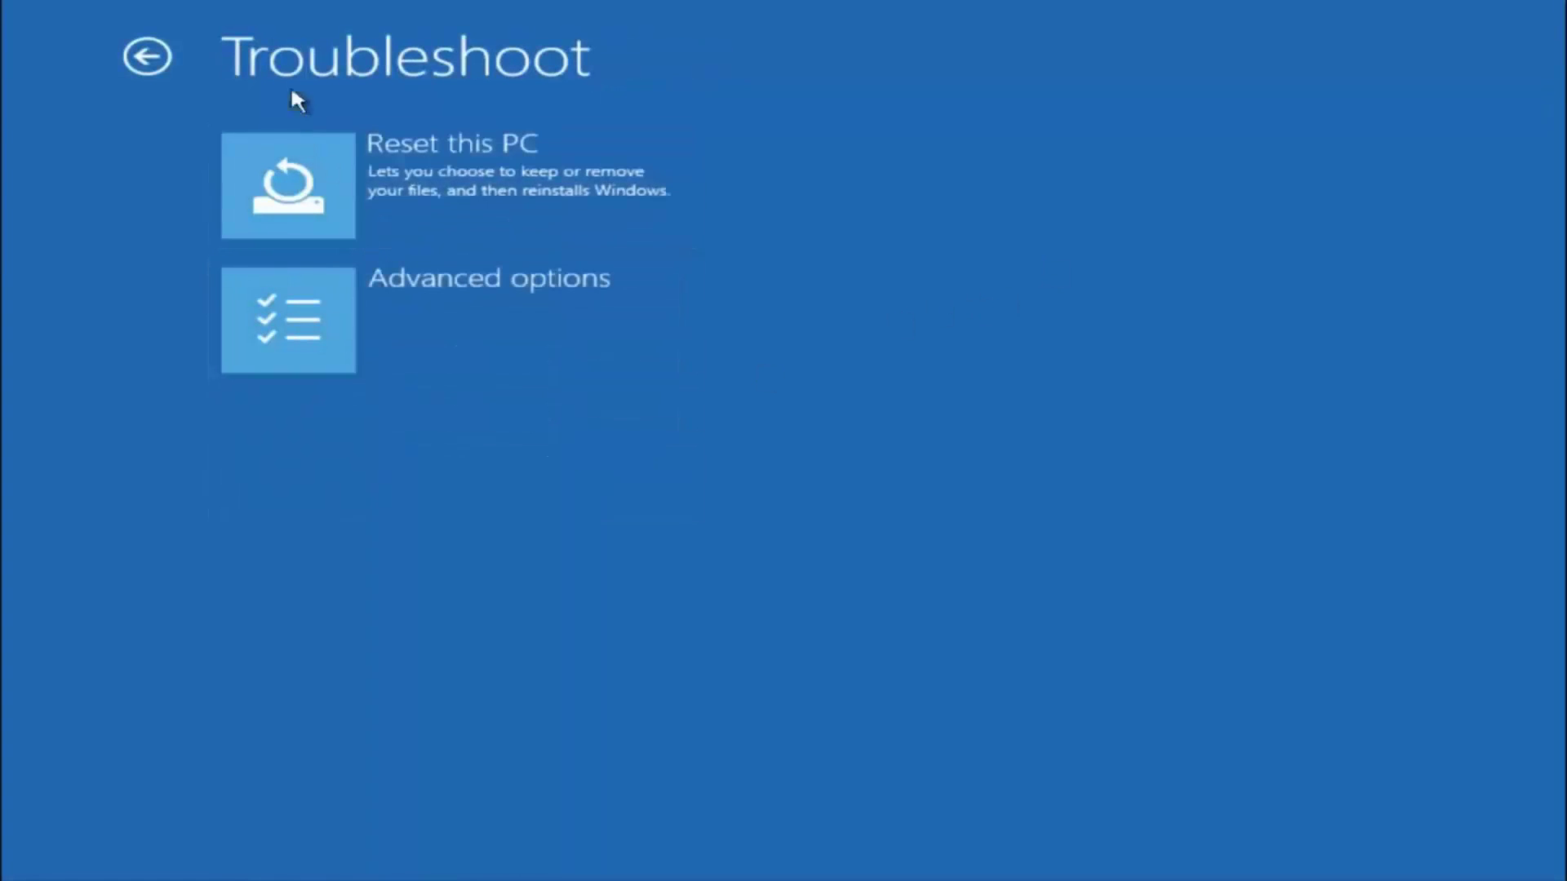
pyautogui.click(360, 308)
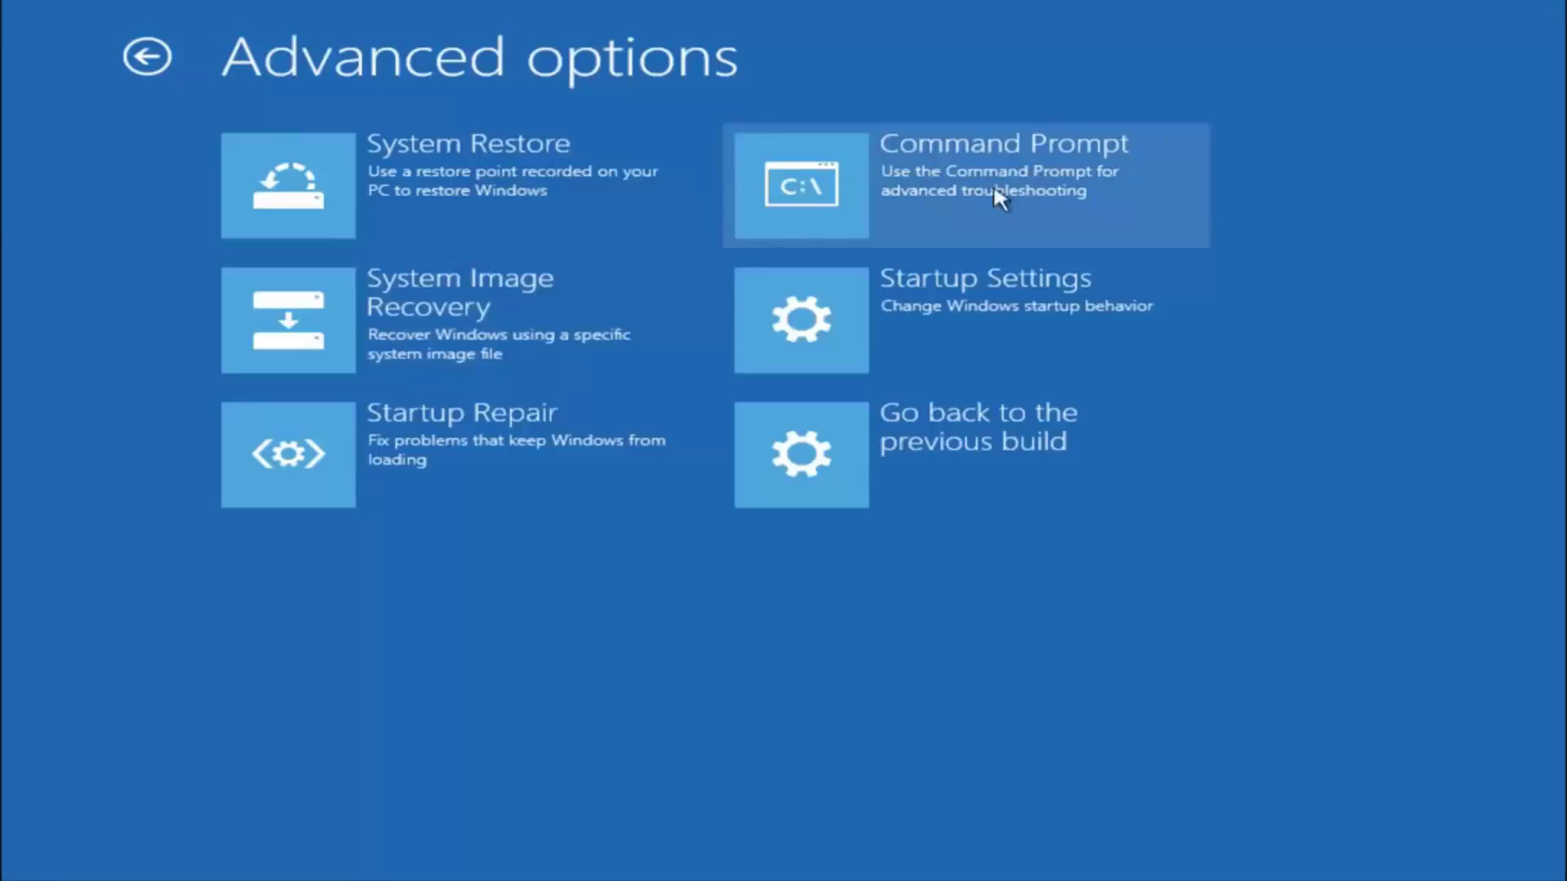
pyautogui.click(919, 199)
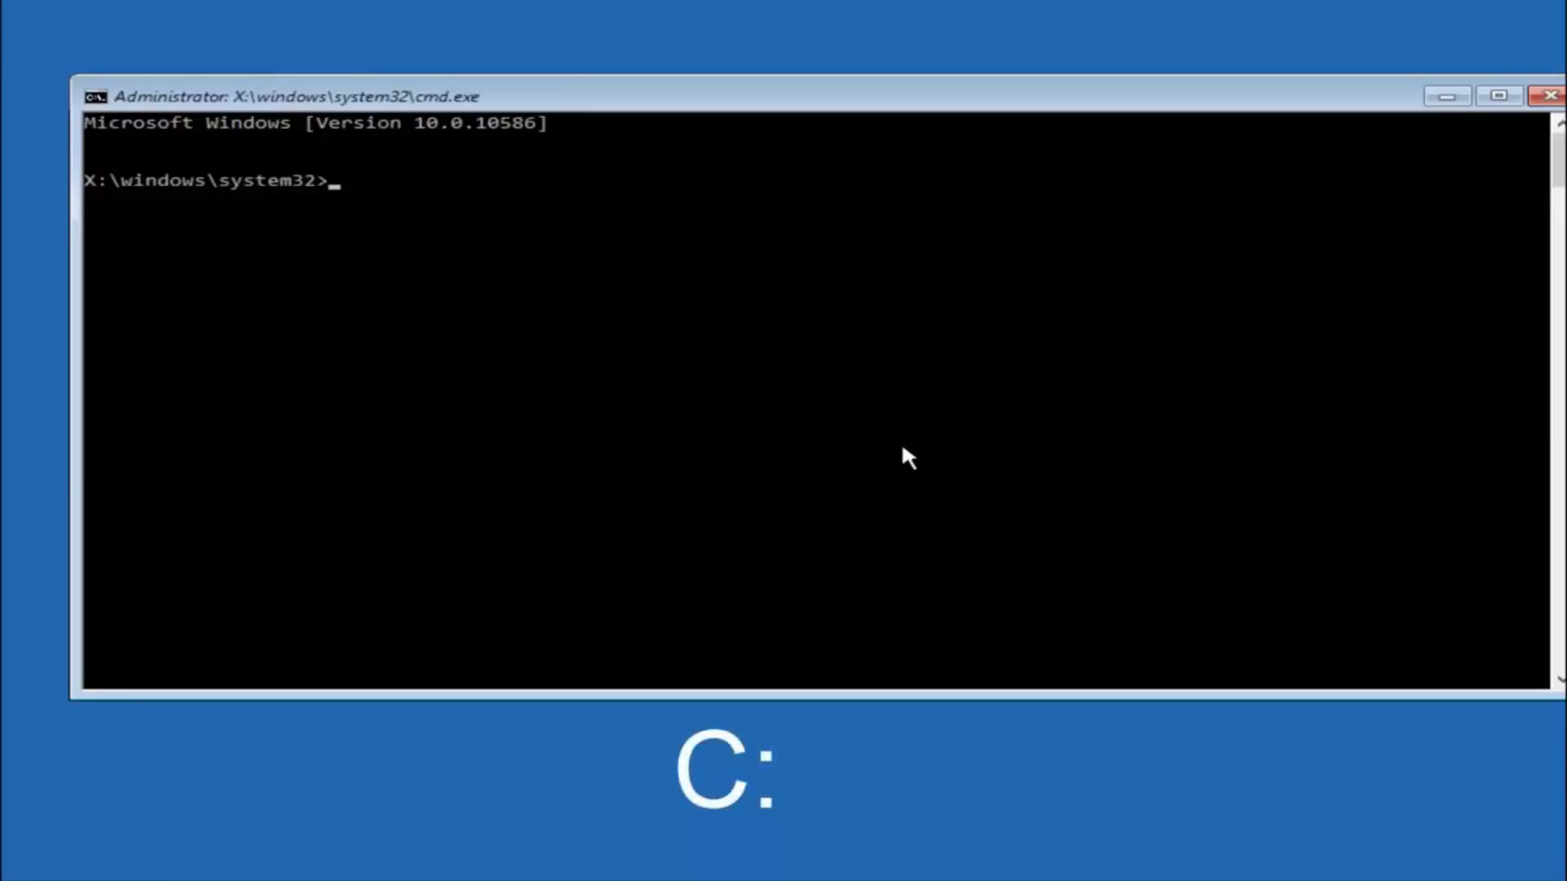
# Switch to the C: drive and list its contents with the dir command.
pyautogui.write('c:')
pyautogui.press('Return')
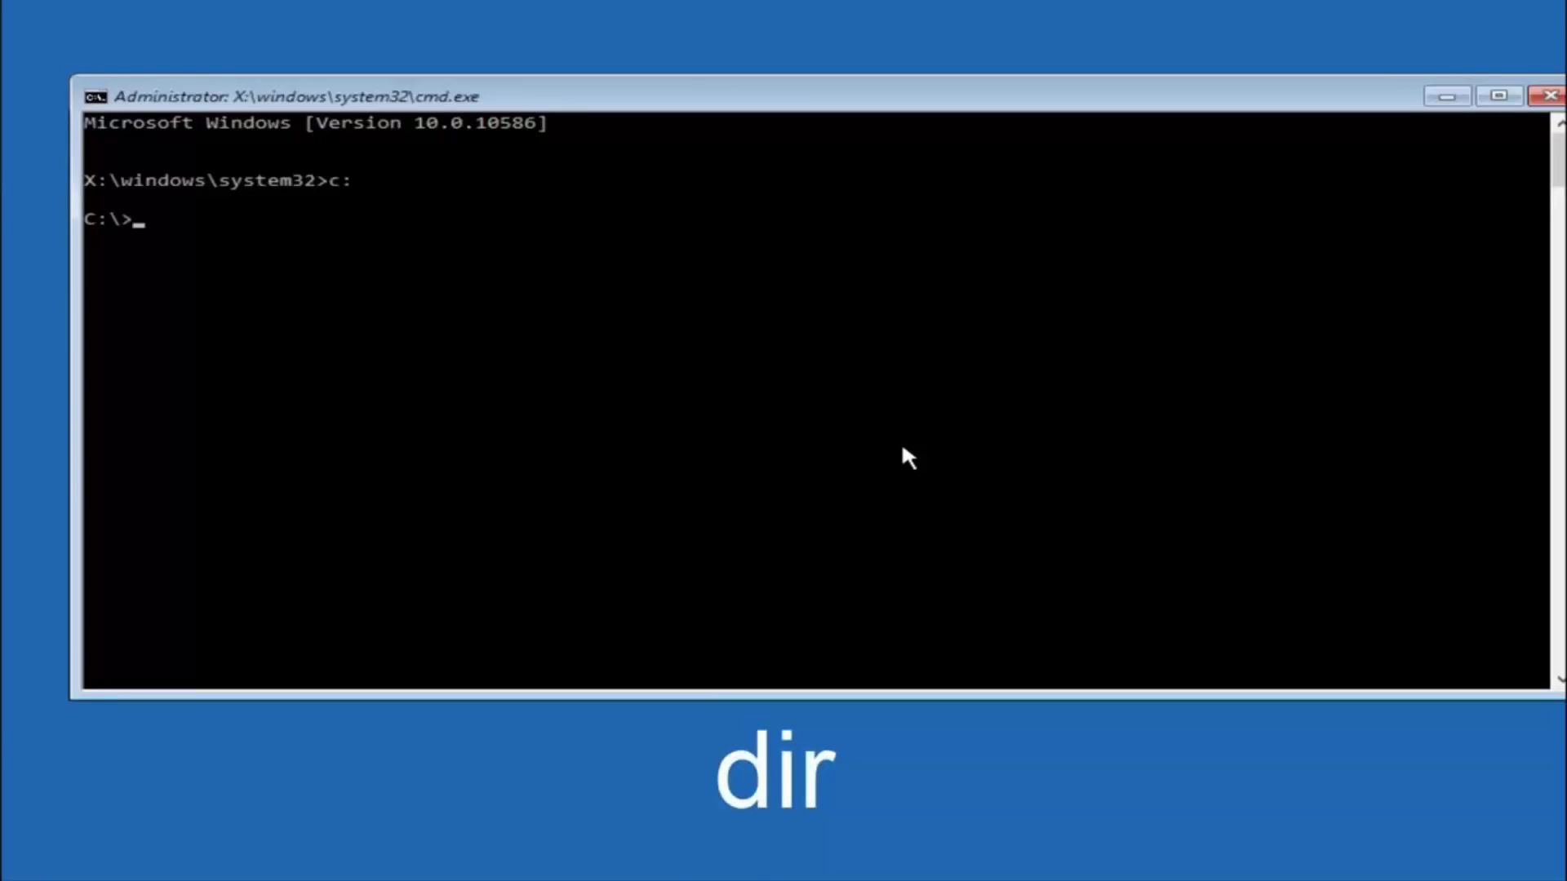
pyautogui.write('dir')
pyautogui.press('Return')
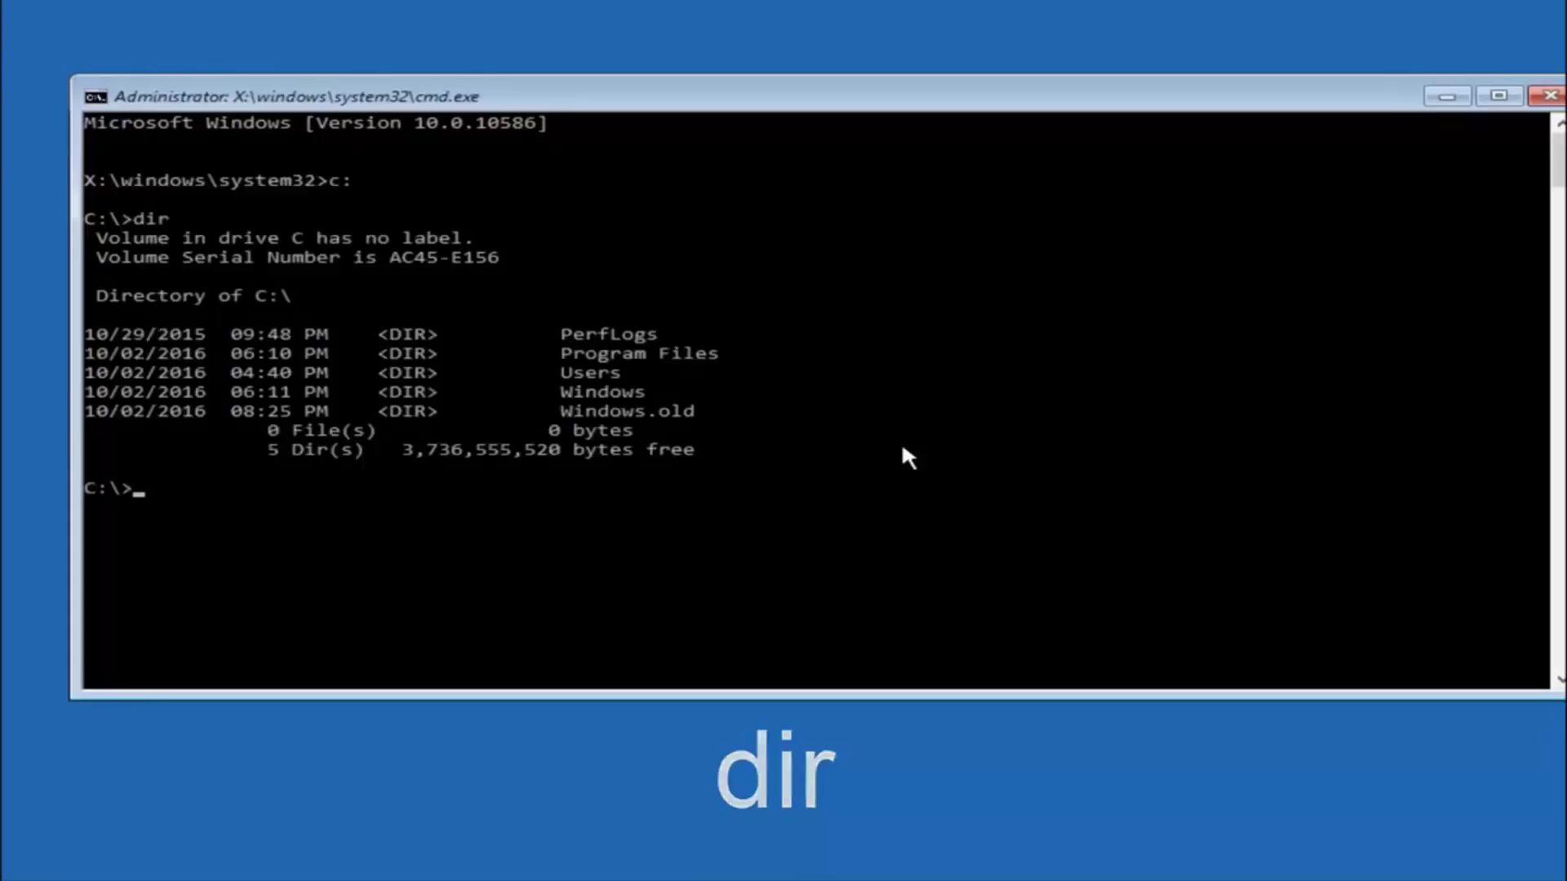
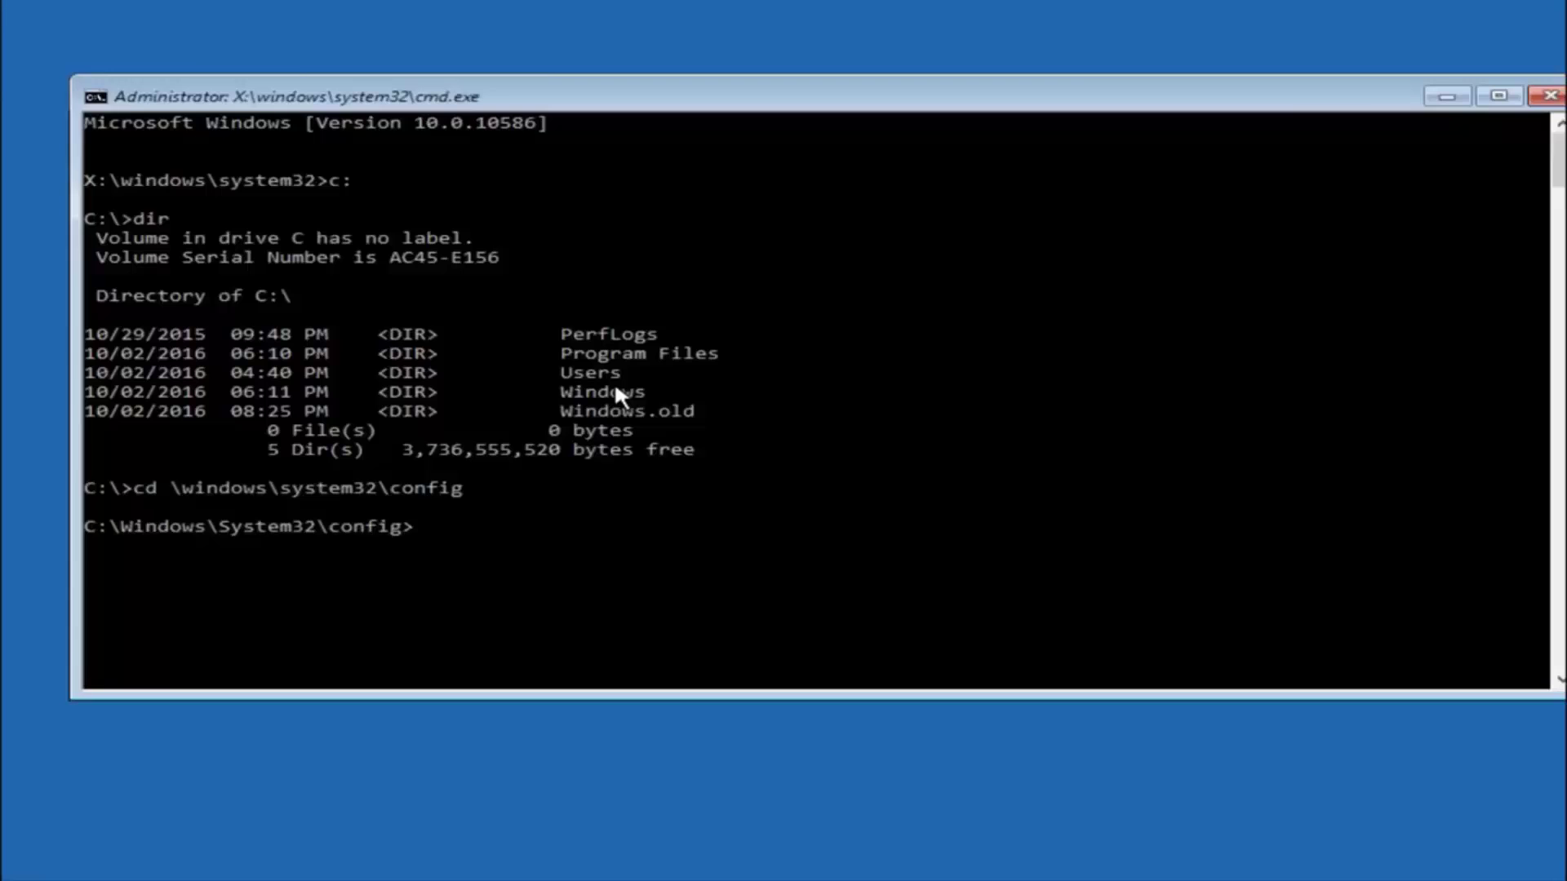
# Create a folder named backup inside C:\Windows\System32\config with the md command.
pyautogui.write('md ba')
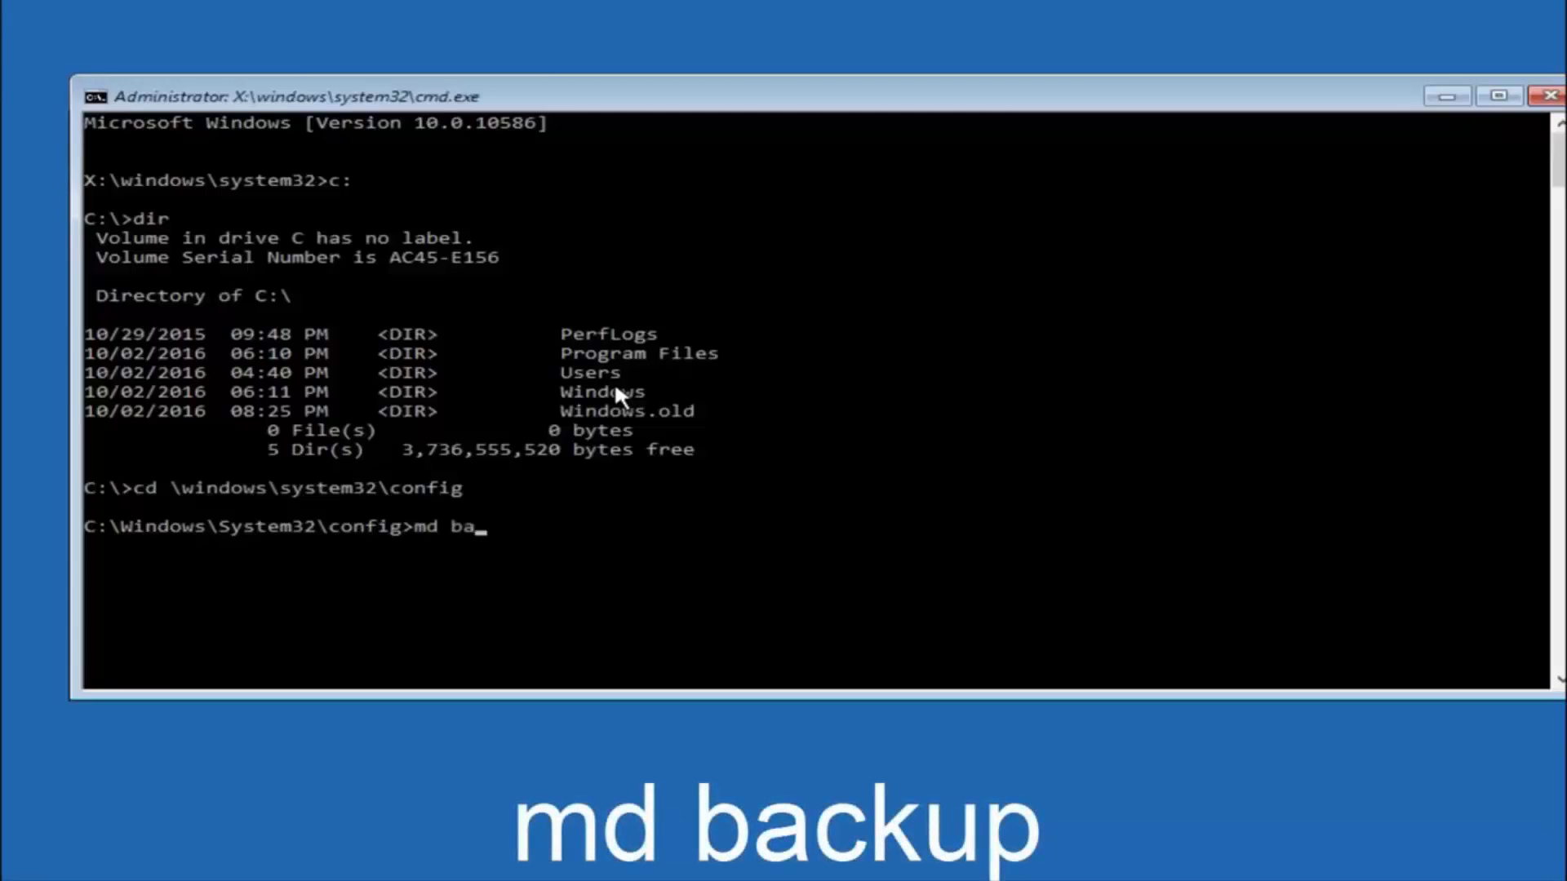
pyautogui.write('ckup')
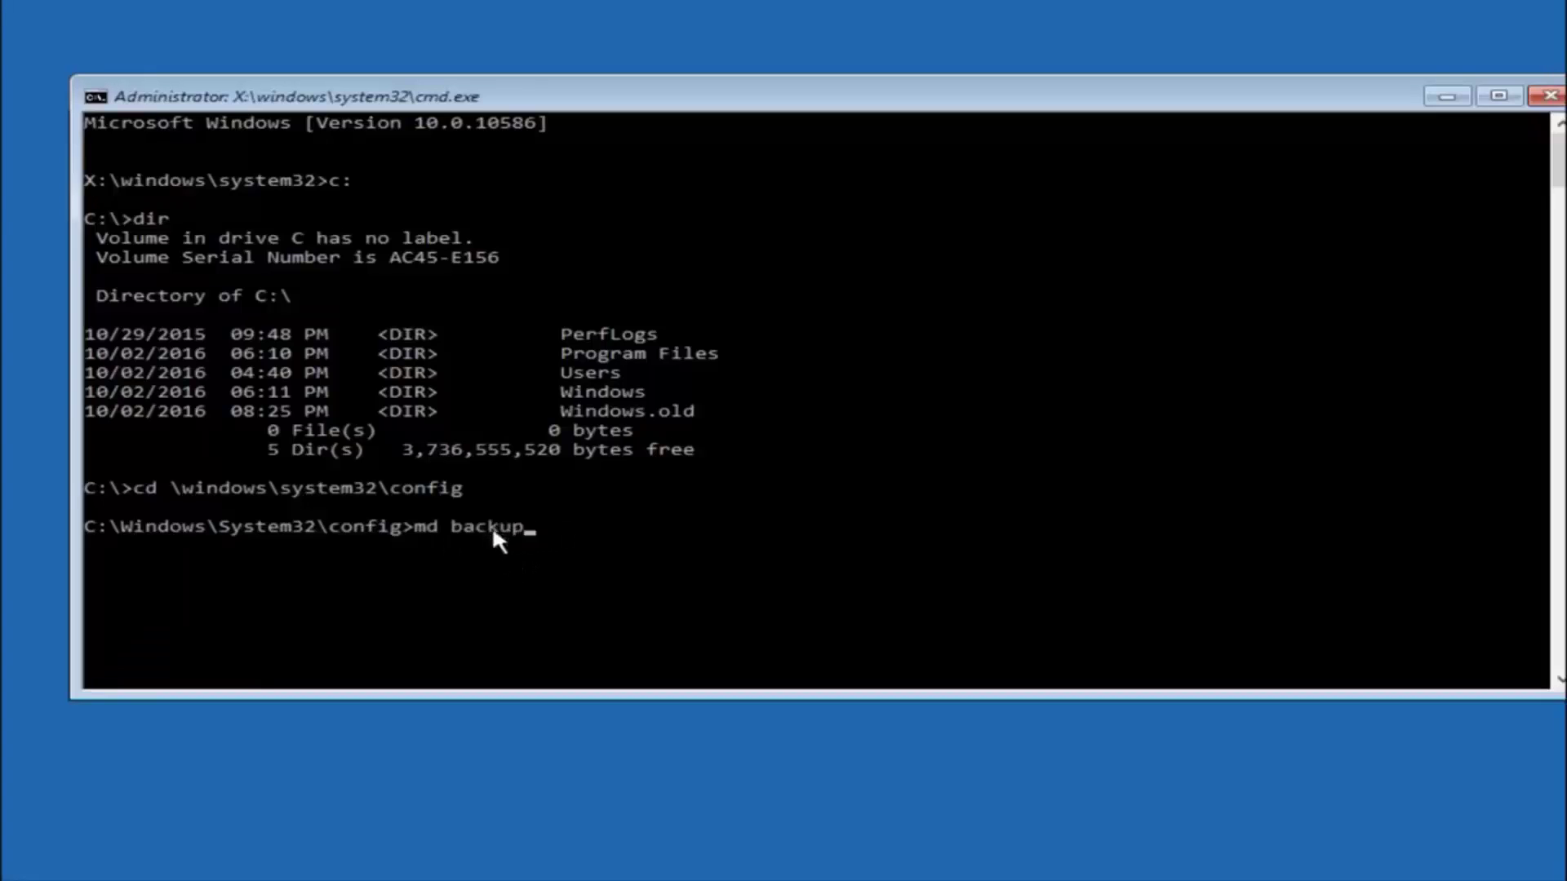
pyautogui.press('Return')
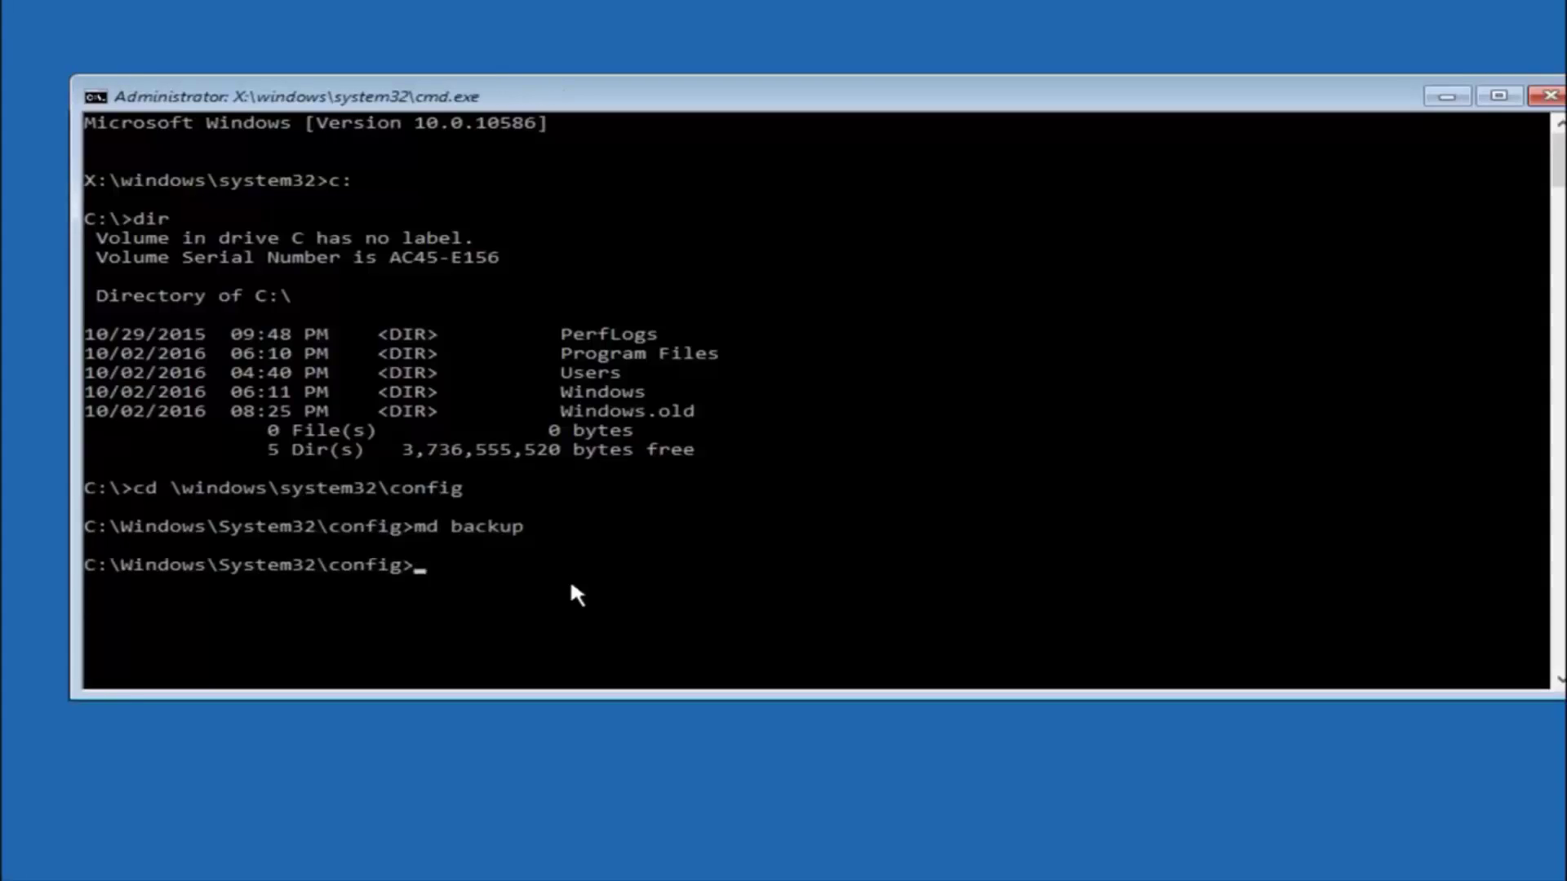
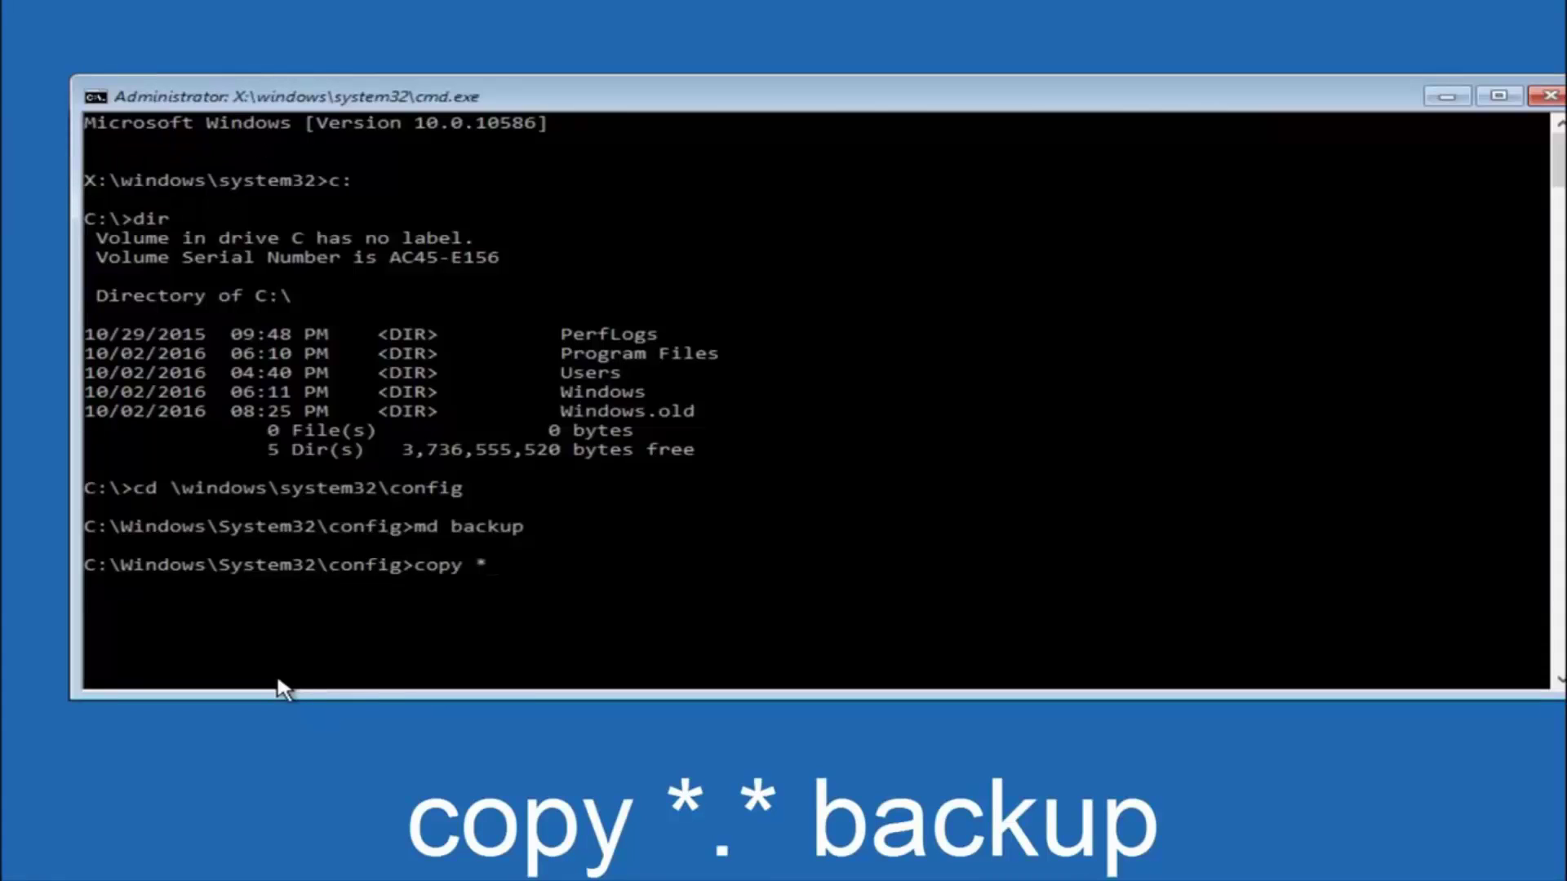
# Copy all files from the config folder into its backup folder with the command copy *.* backup.
pyautogui.write('.* backup')
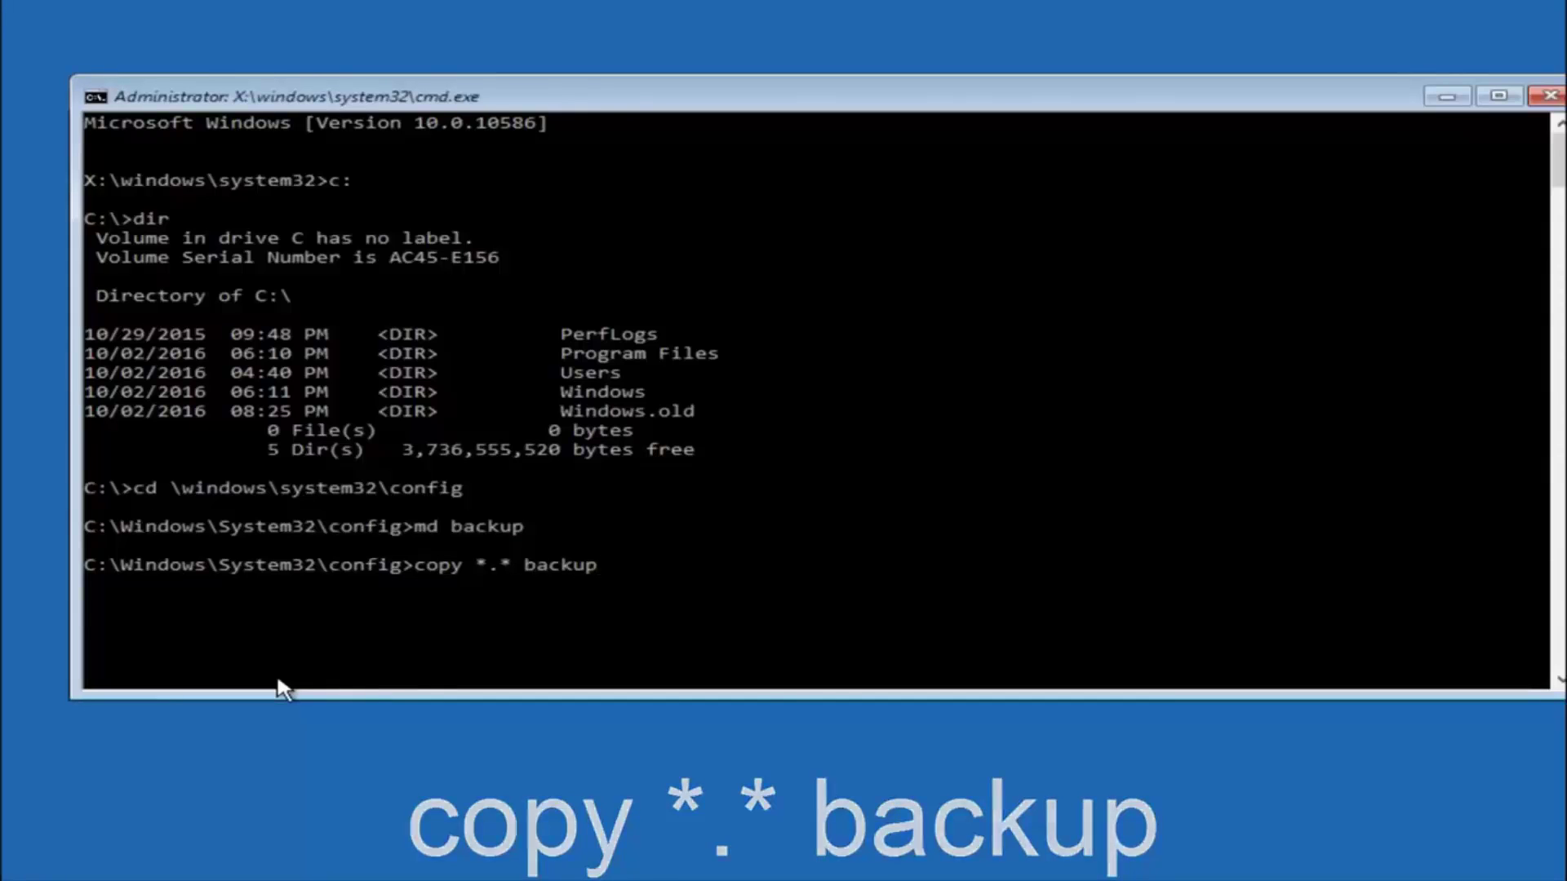
pyautogui.press('Return')
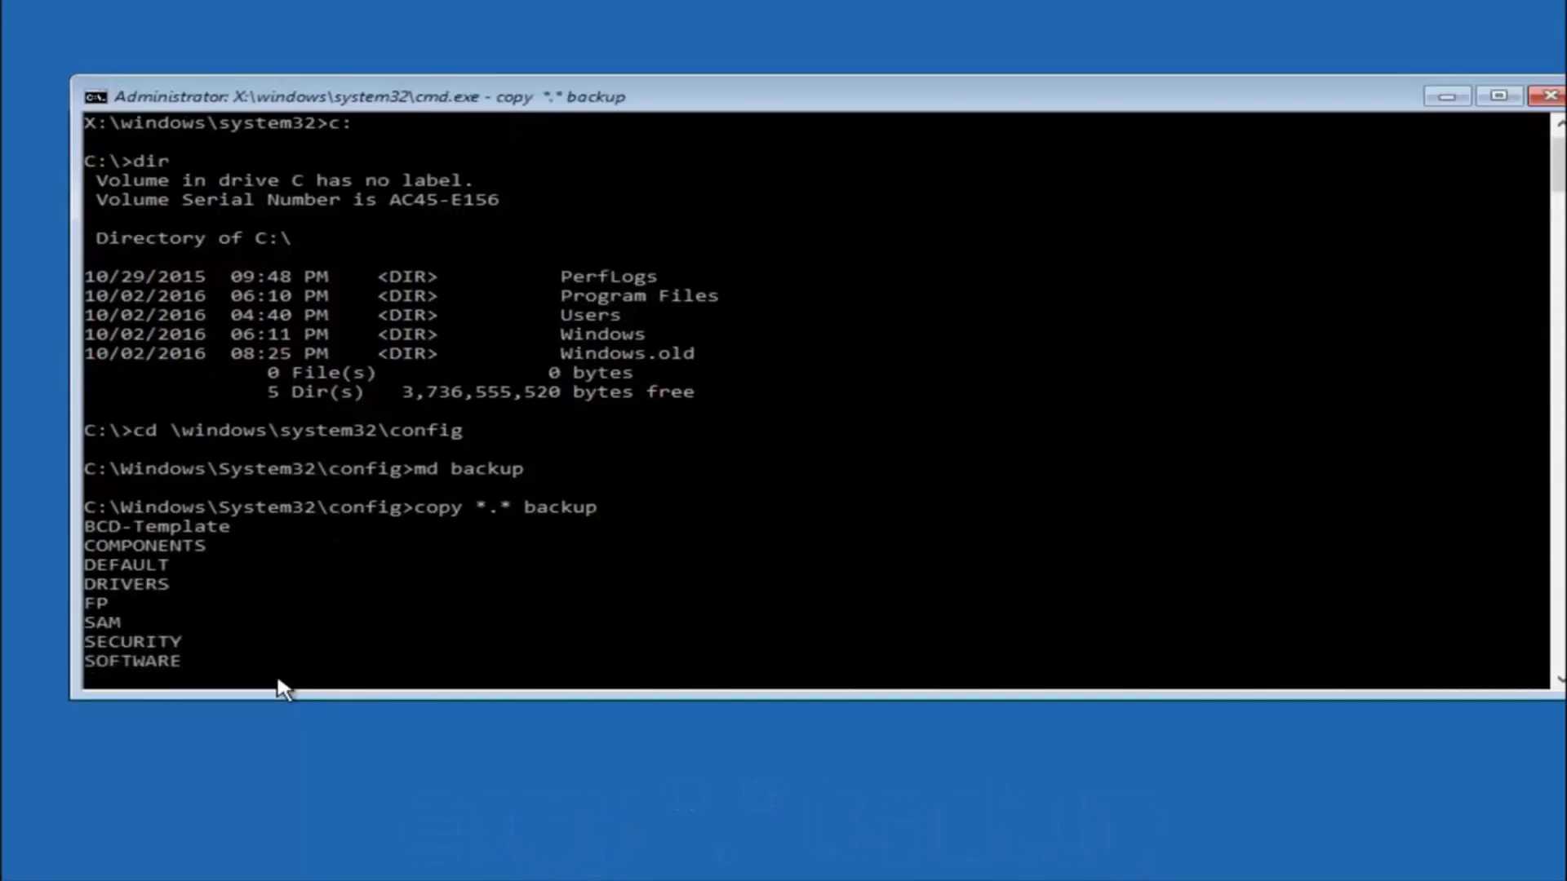
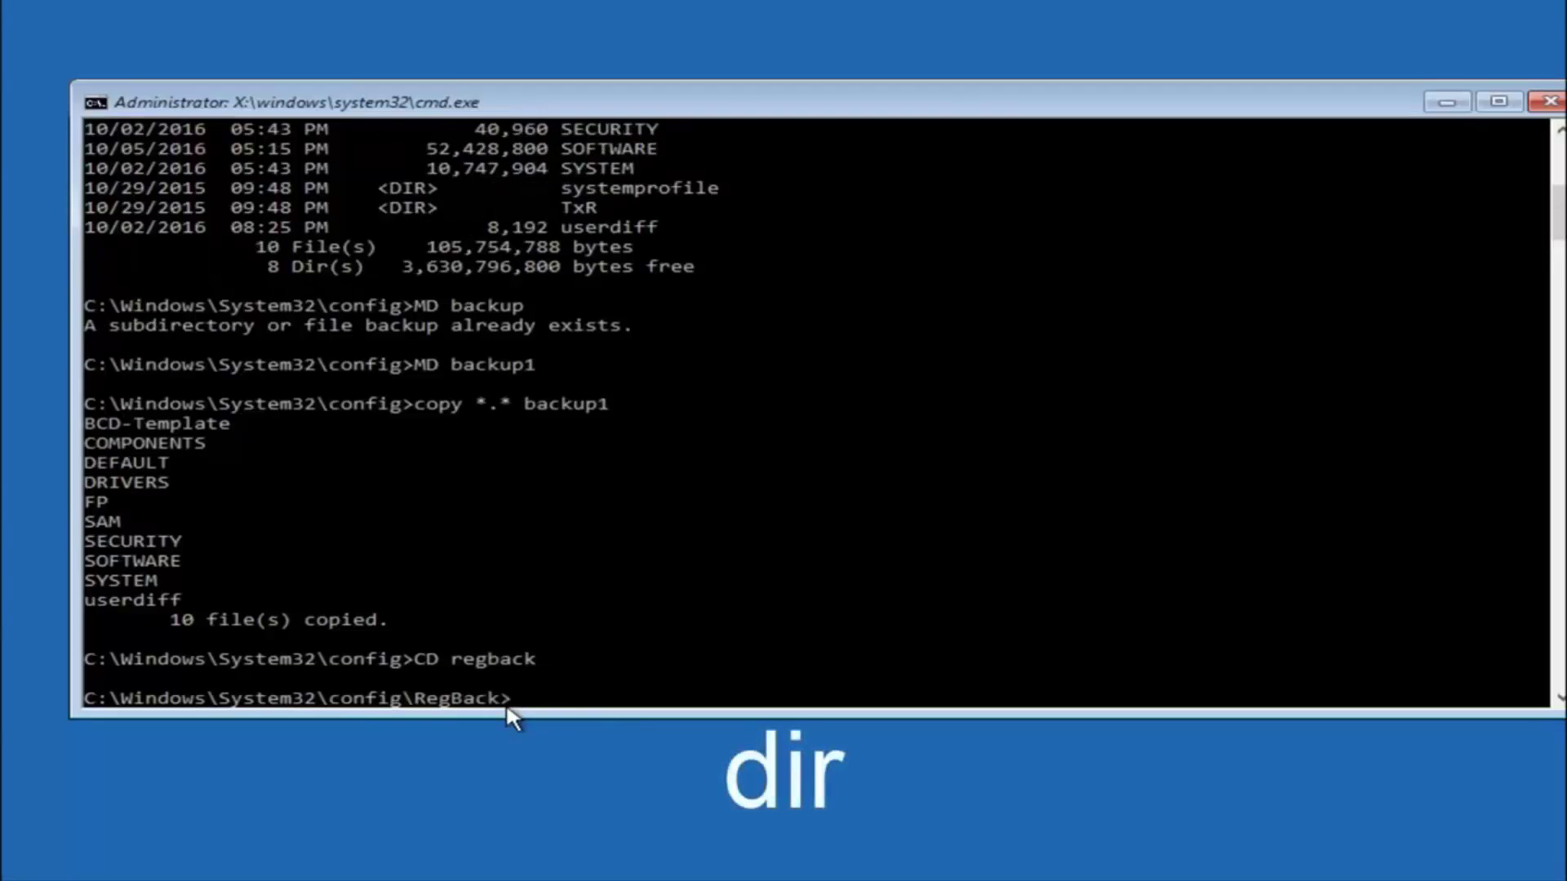
# List the RegBack folder with the dir command and start copying all its files to the parent config folder with copy *.* ..
pyautogui.write('dir')
pyautogui.press('Return')
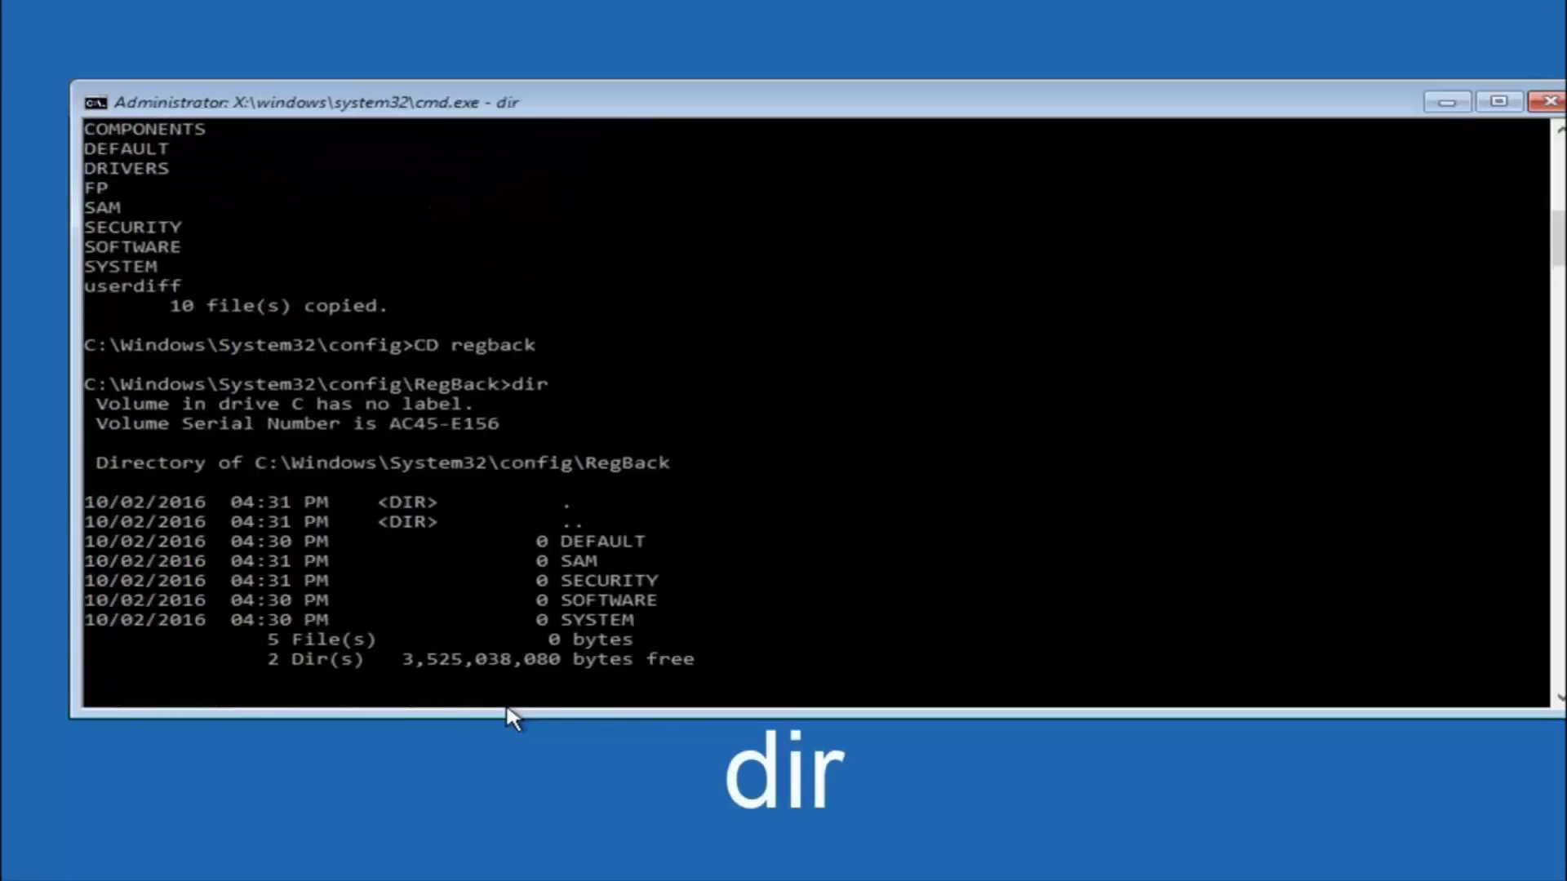
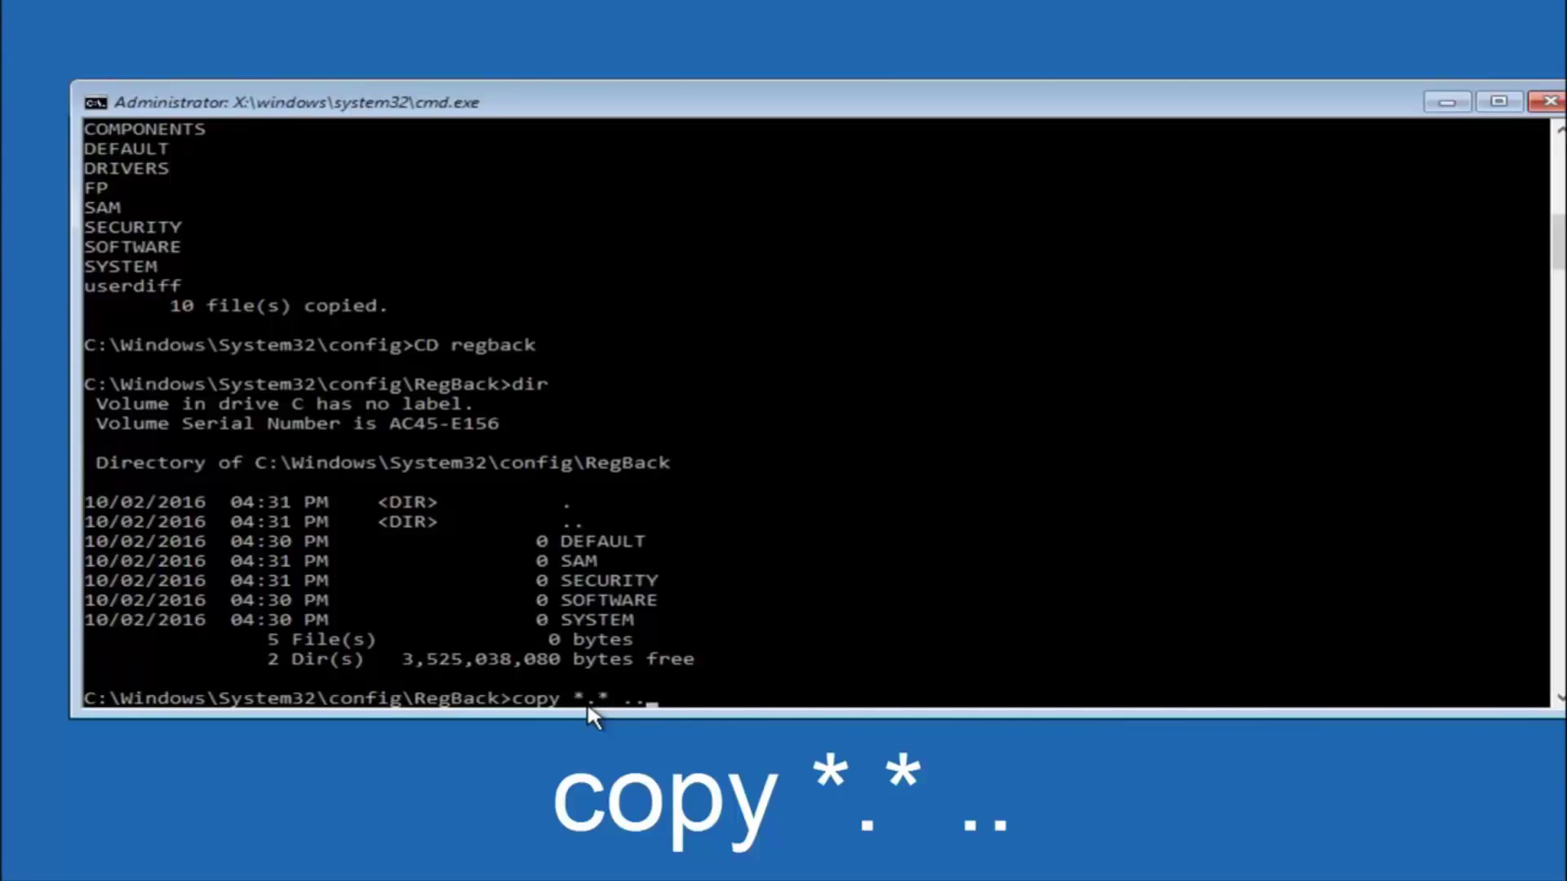
pyautogui.press('Return')
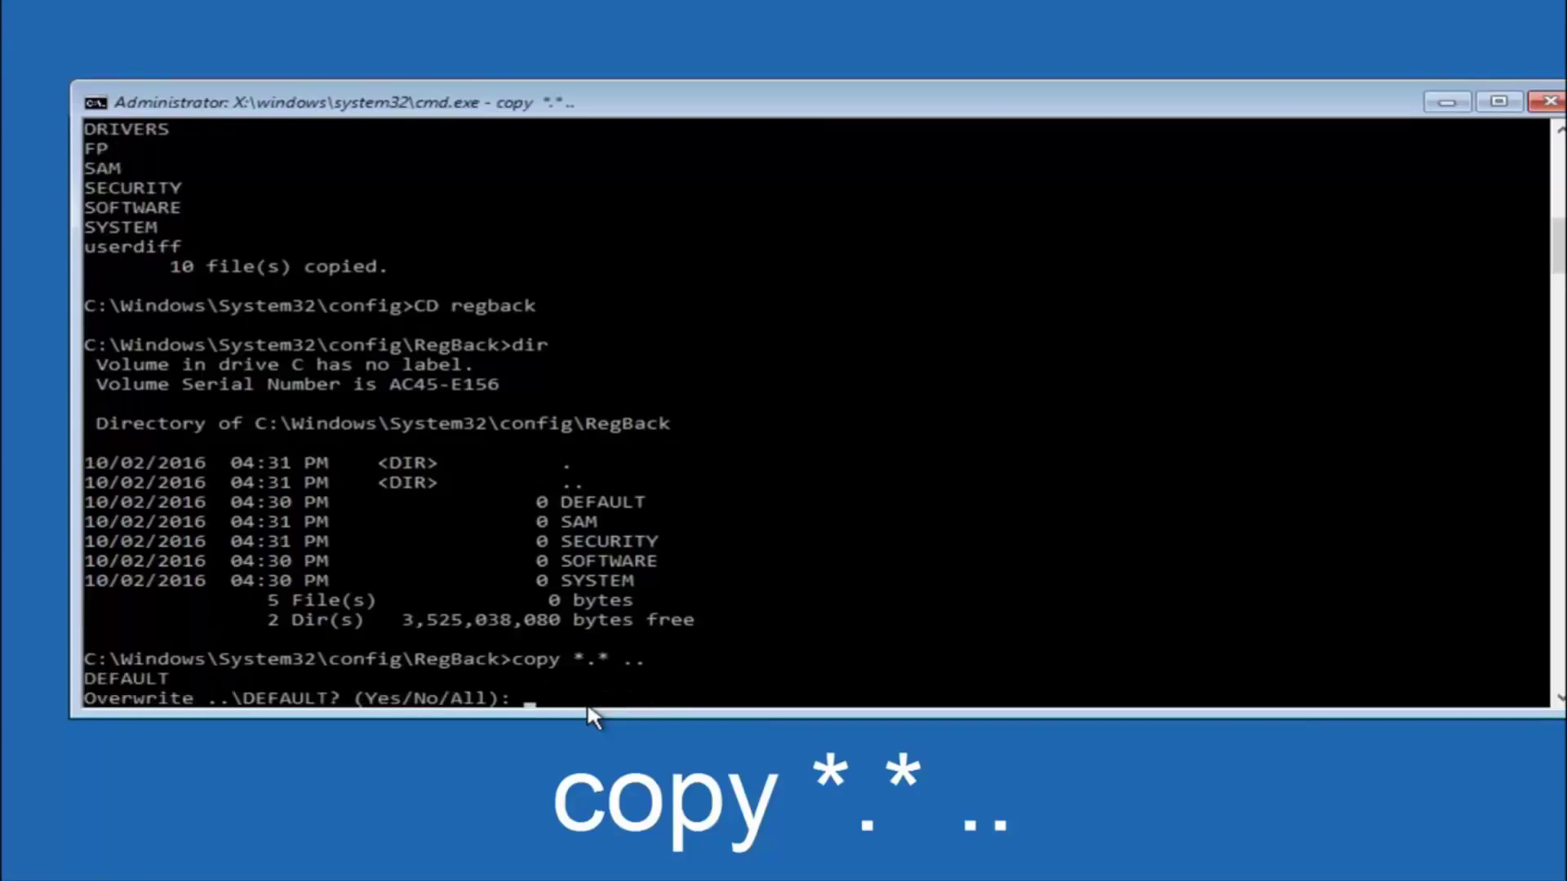
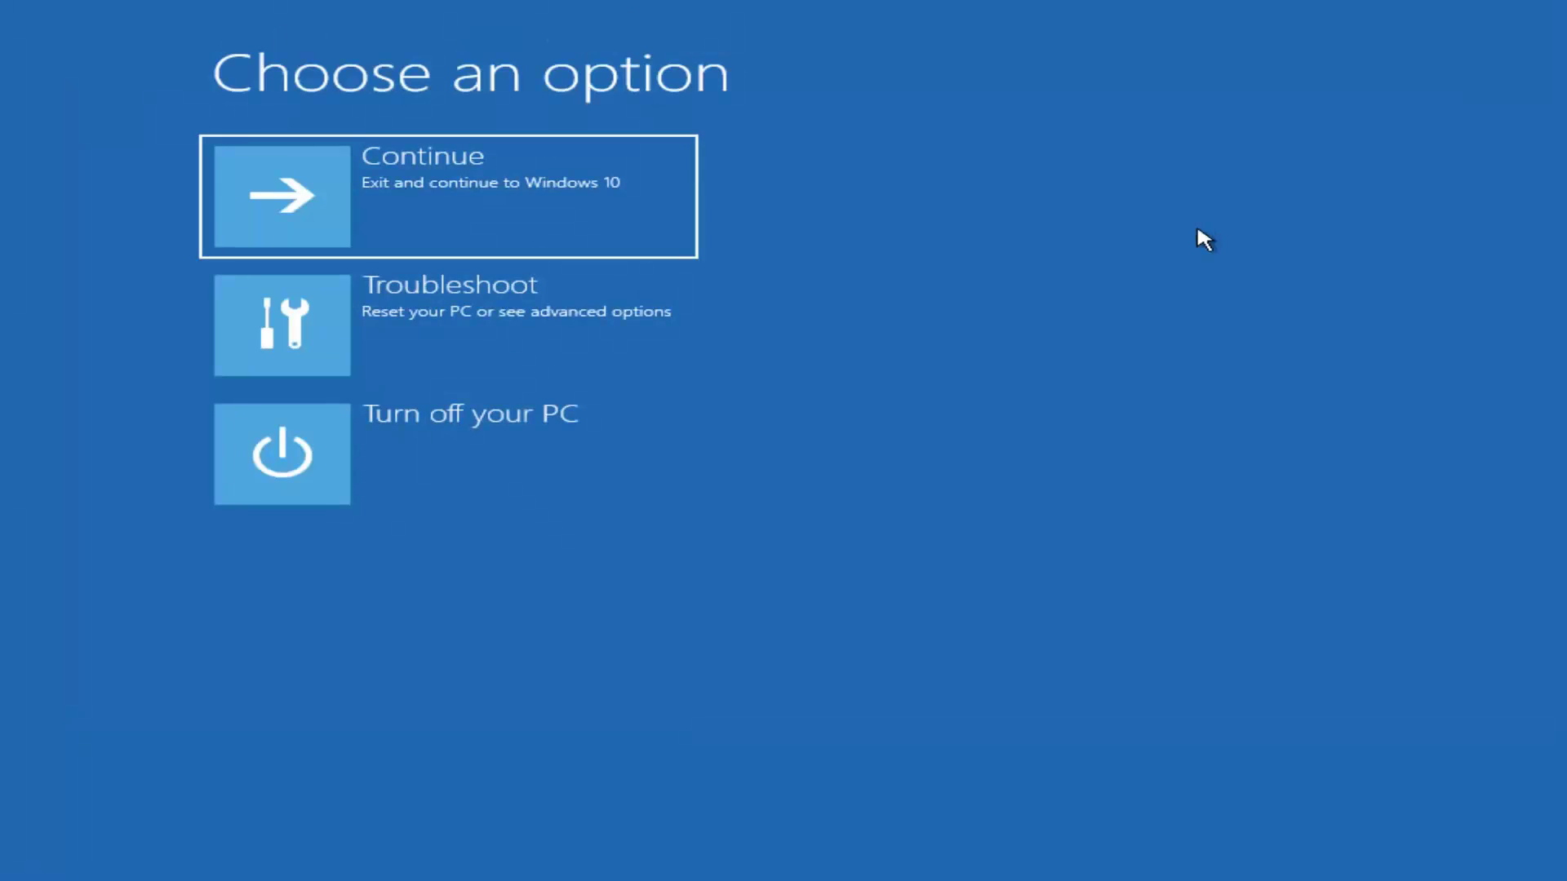
# Review the advanced options available under Troubleshoot in the recovery environment and return to the Troubleshoot choices.
pyautogui.click(404, 311)
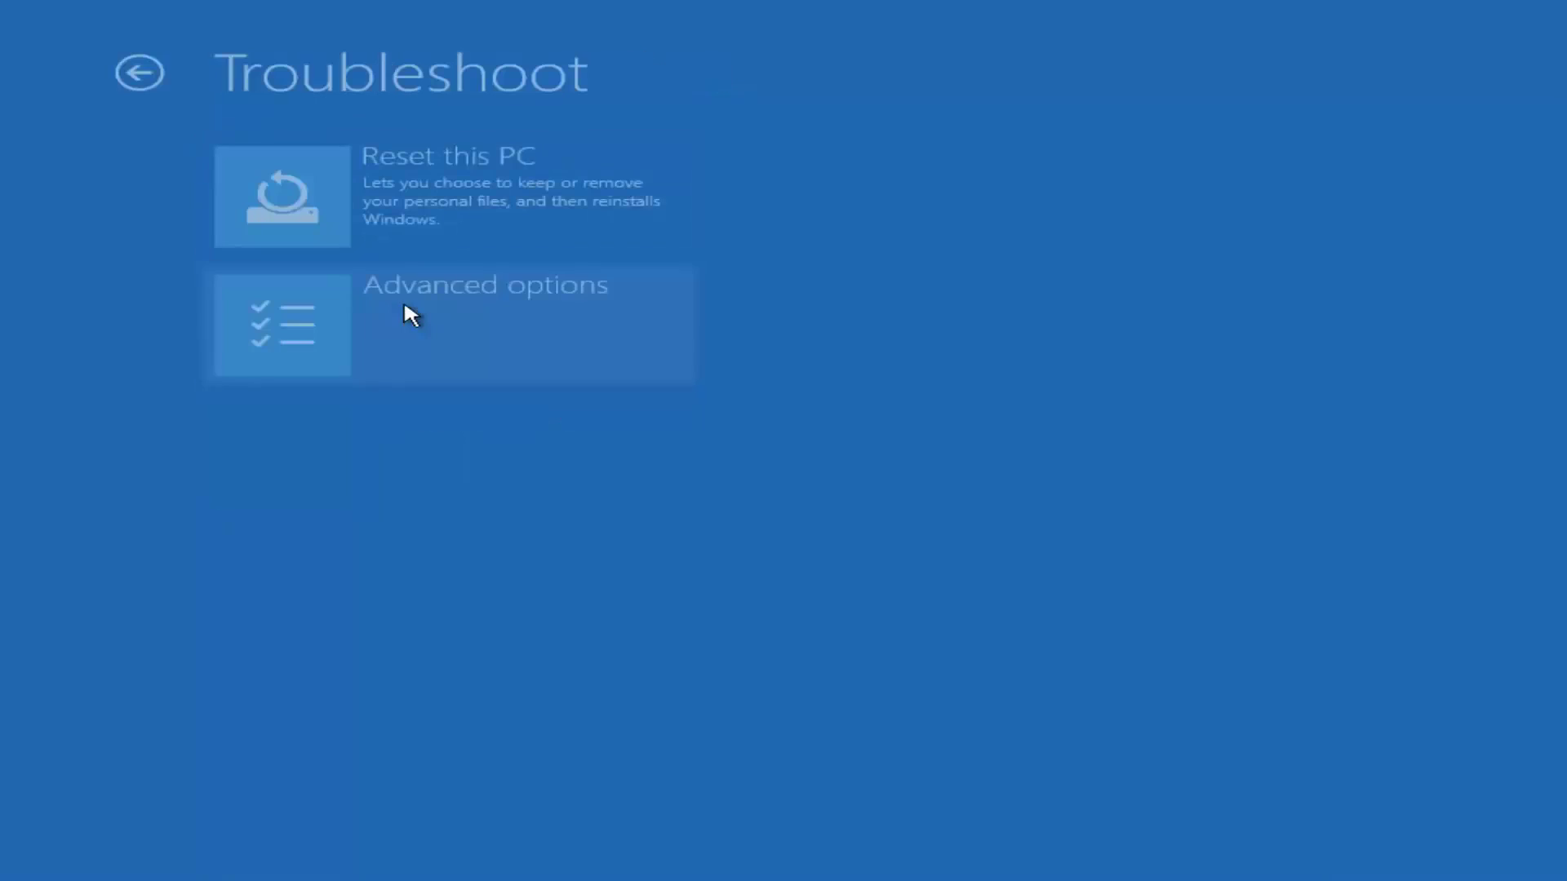
pyautogui.click(349, 325)
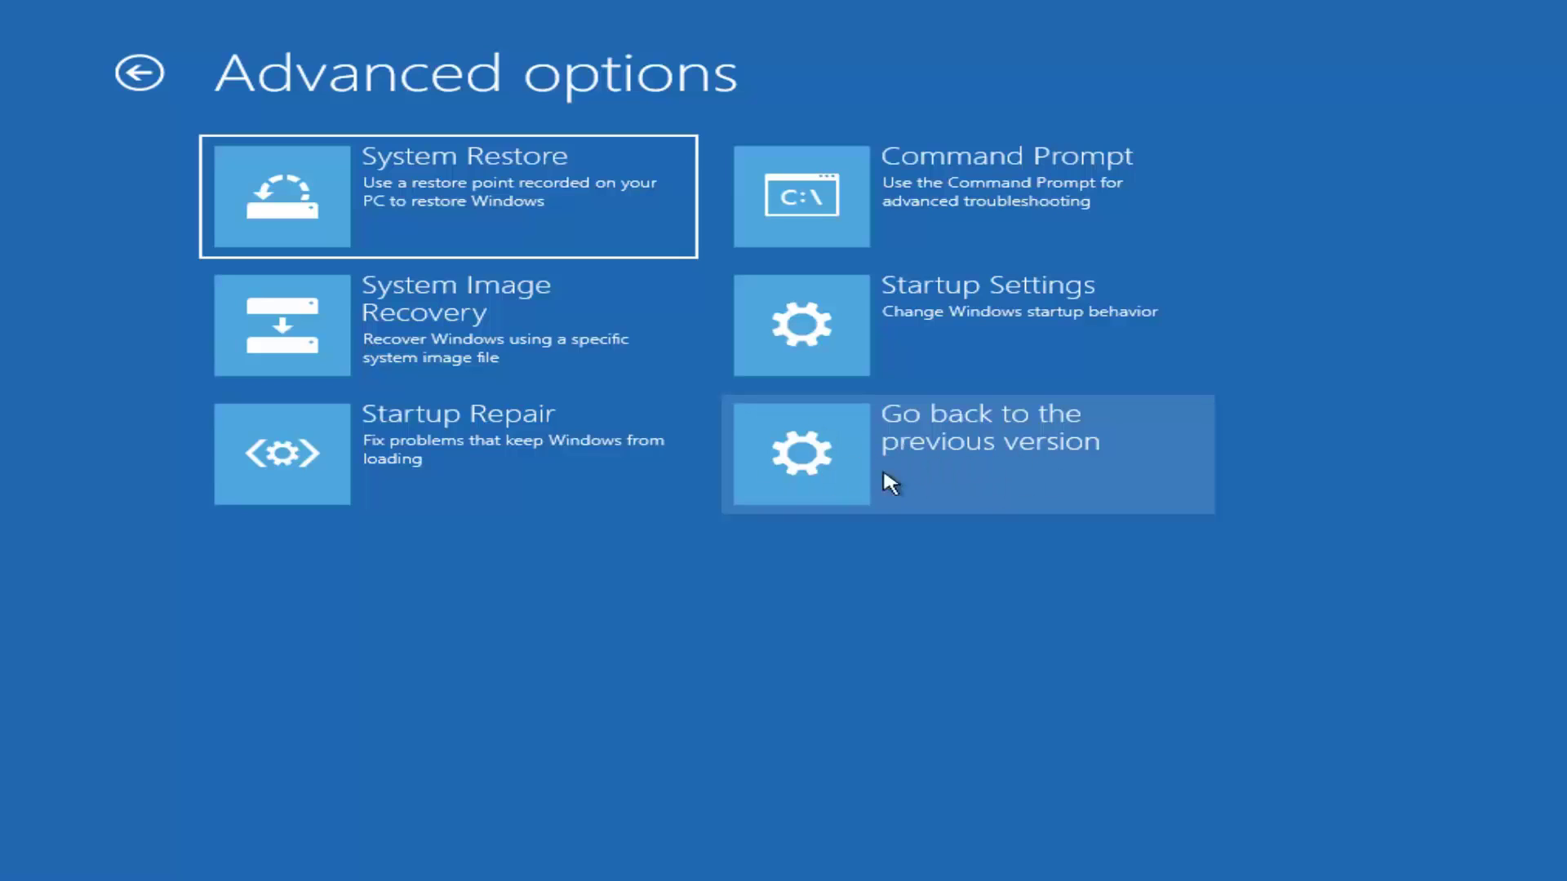
pyautogui.click(135, 74)
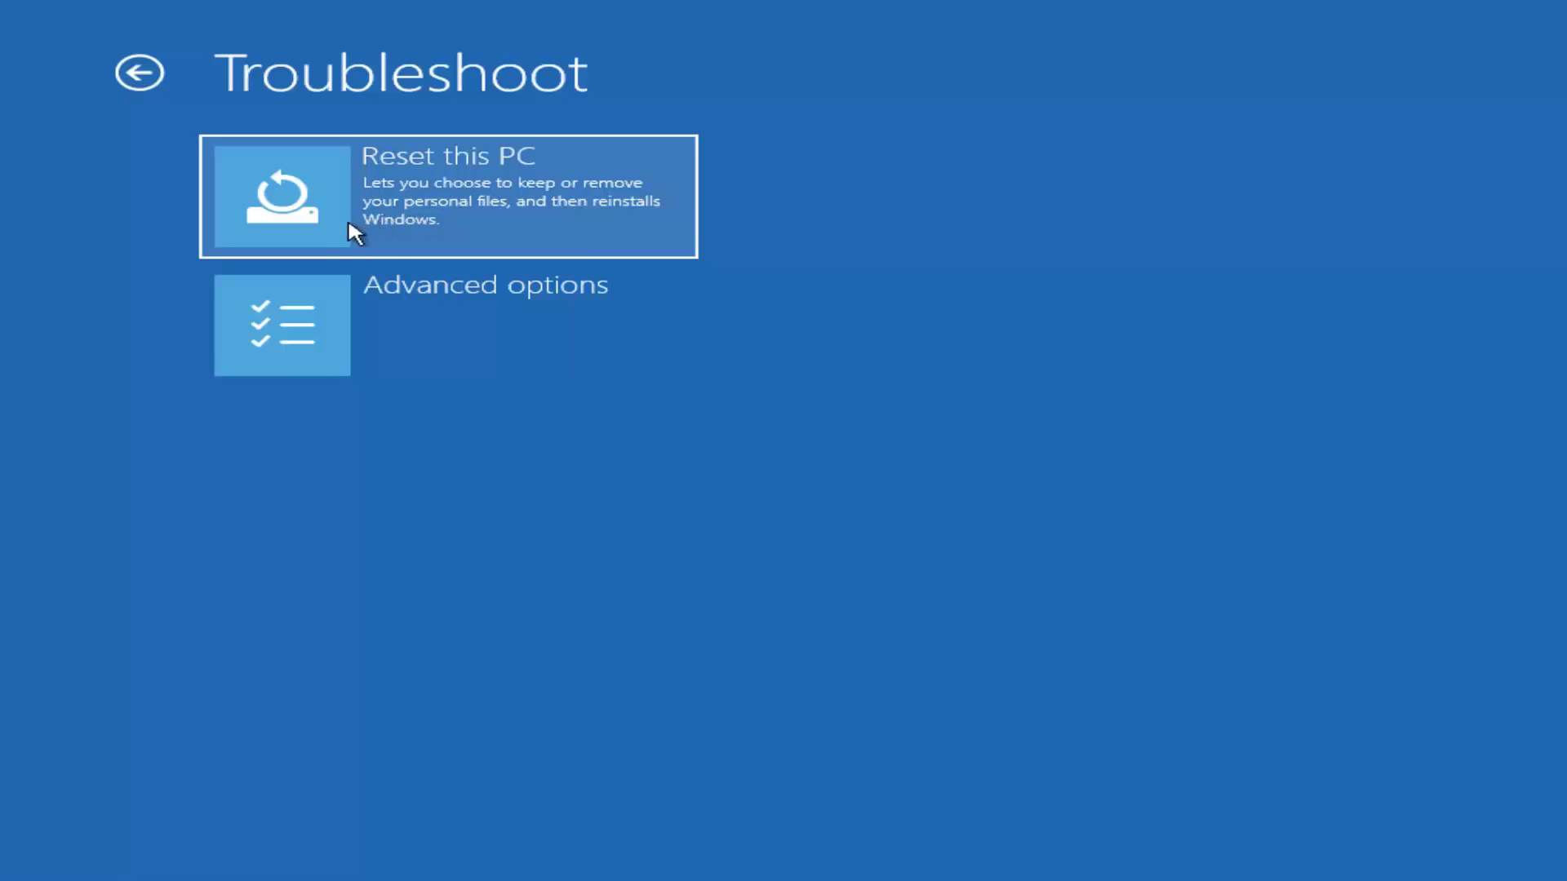
# Review the Reset this PC choices for keeping or removing personal files and go back to the initial recovery options.
pyautogui.click(379, 224)
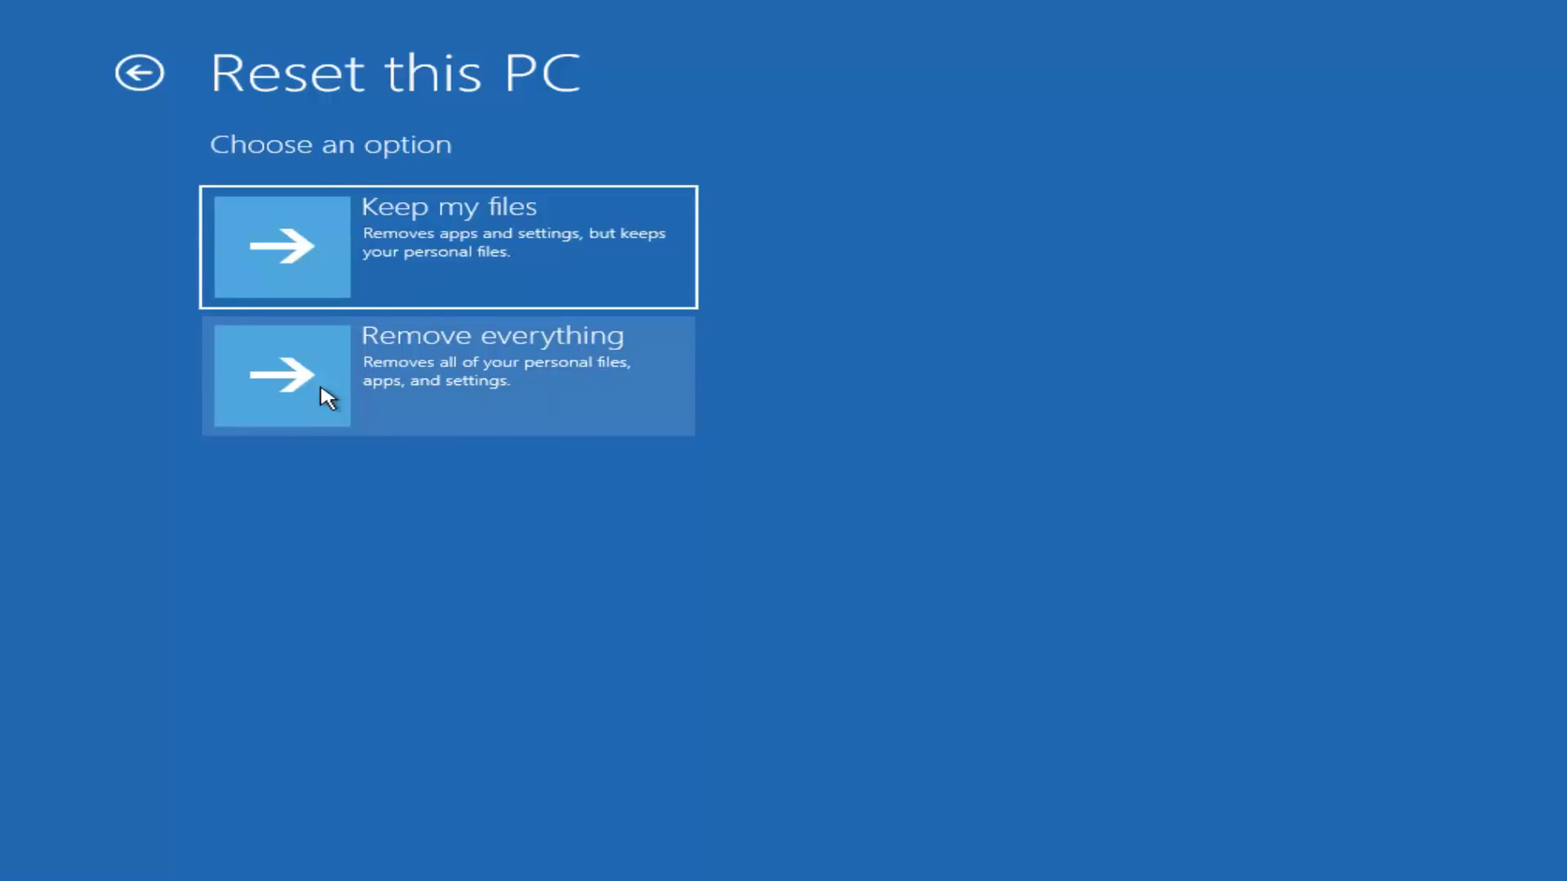
pyautogui.click(132, 78)
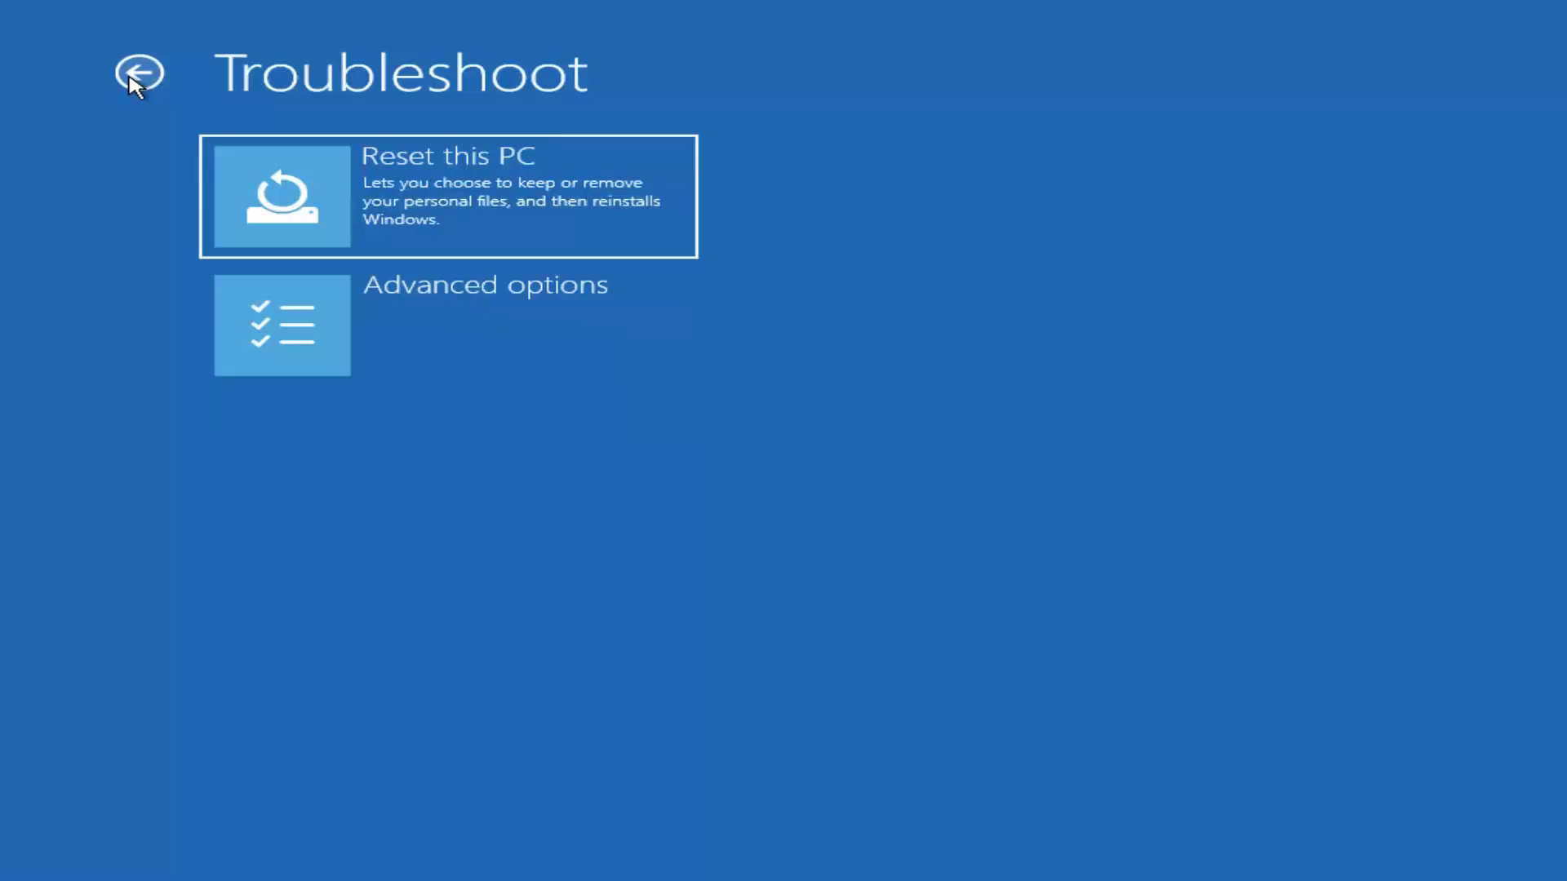
pyautogui.click(131, 78)
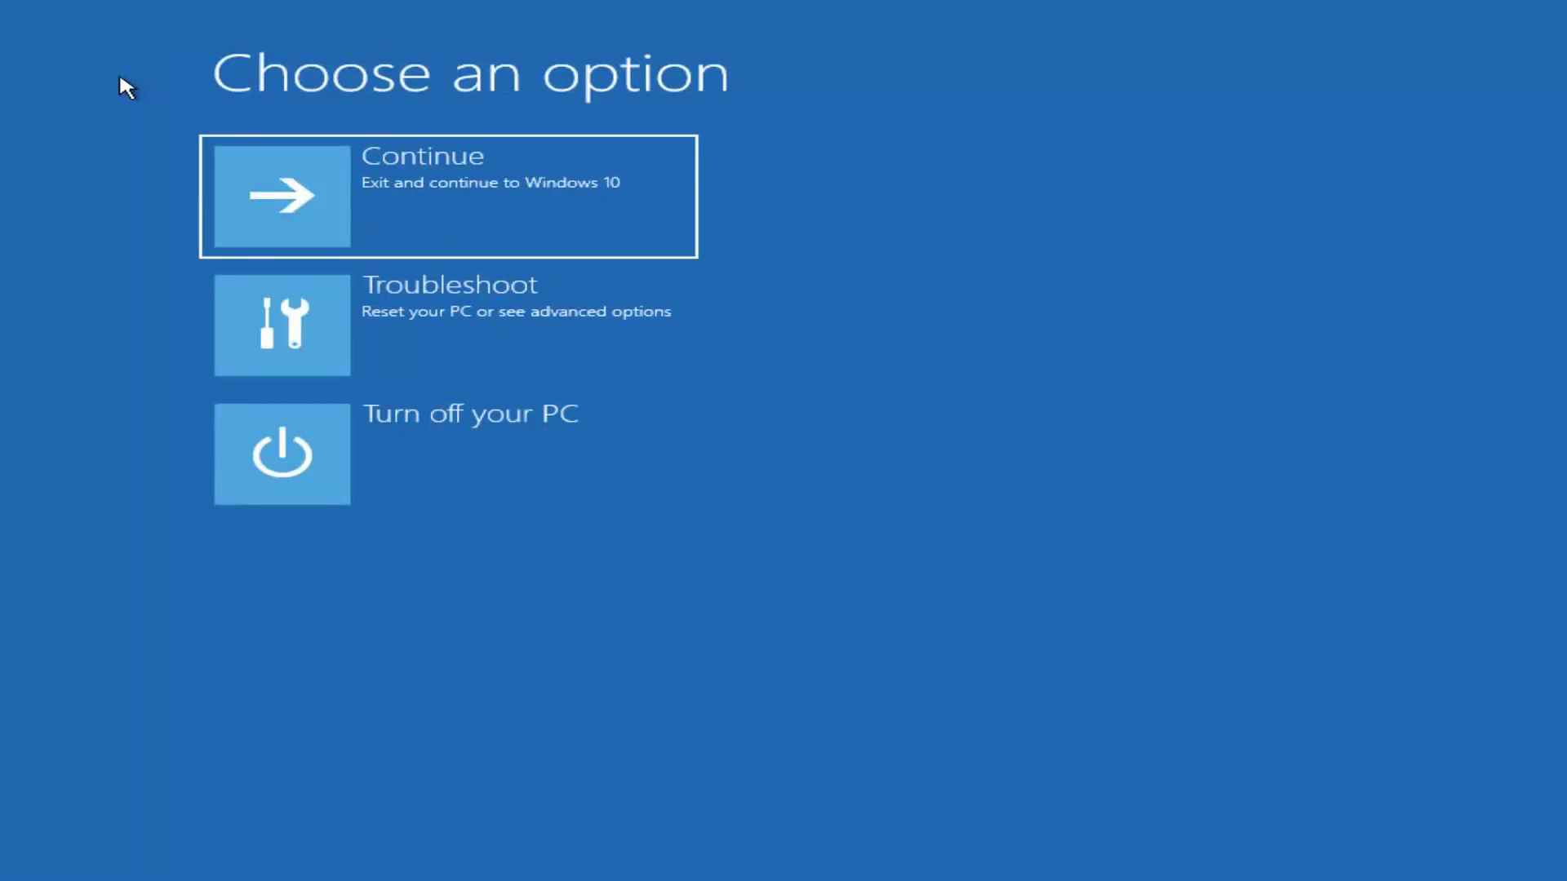